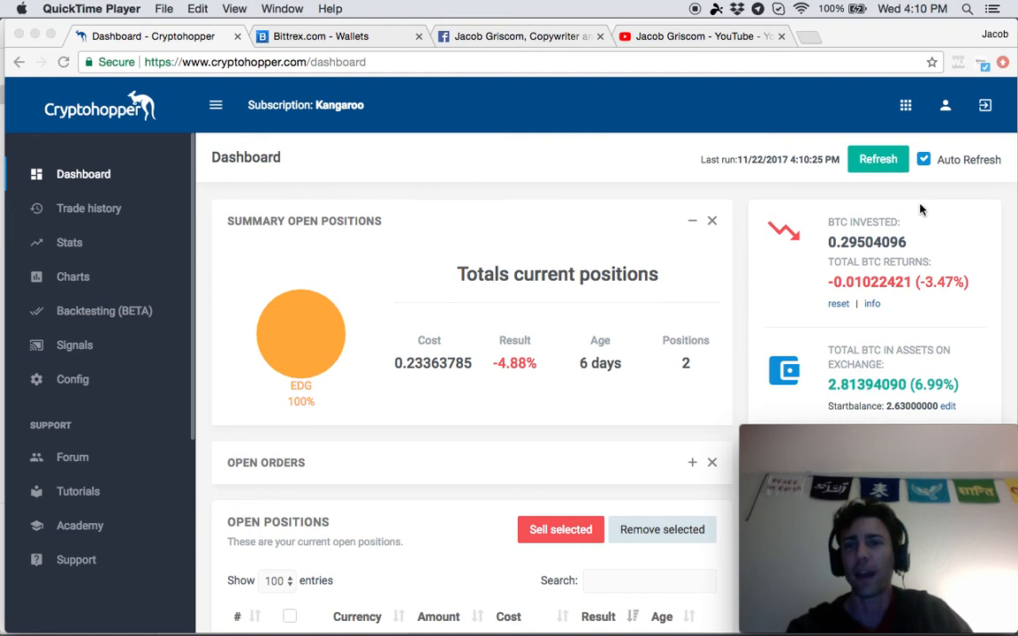
- Open the hopper's configuration, check its subscribed external signals, and return to the base configuration
scroll(740, 235, "down", 1)
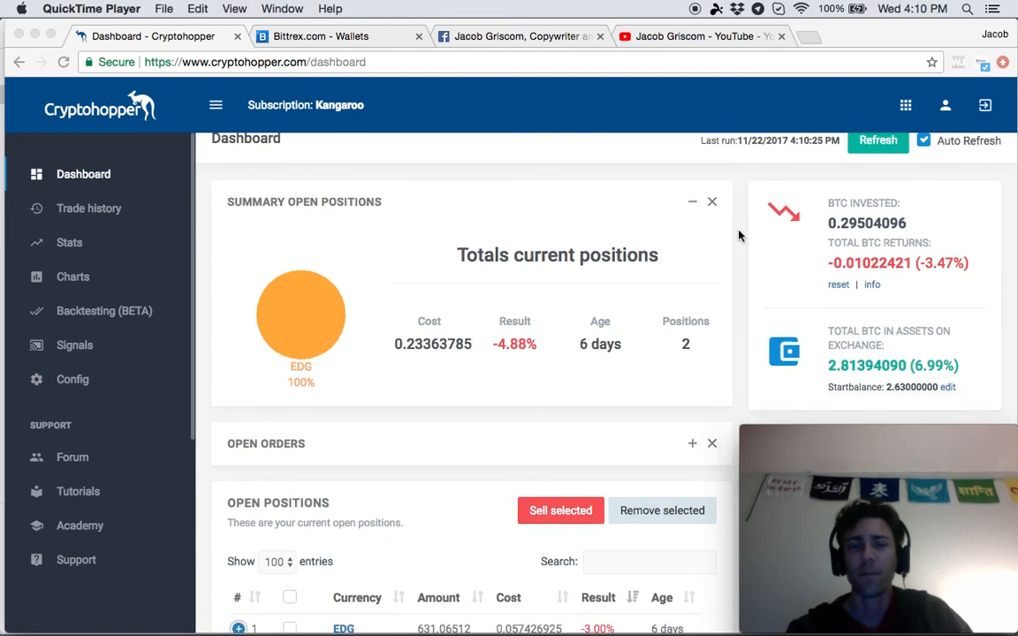
scroll(739, 234, "up", 2)
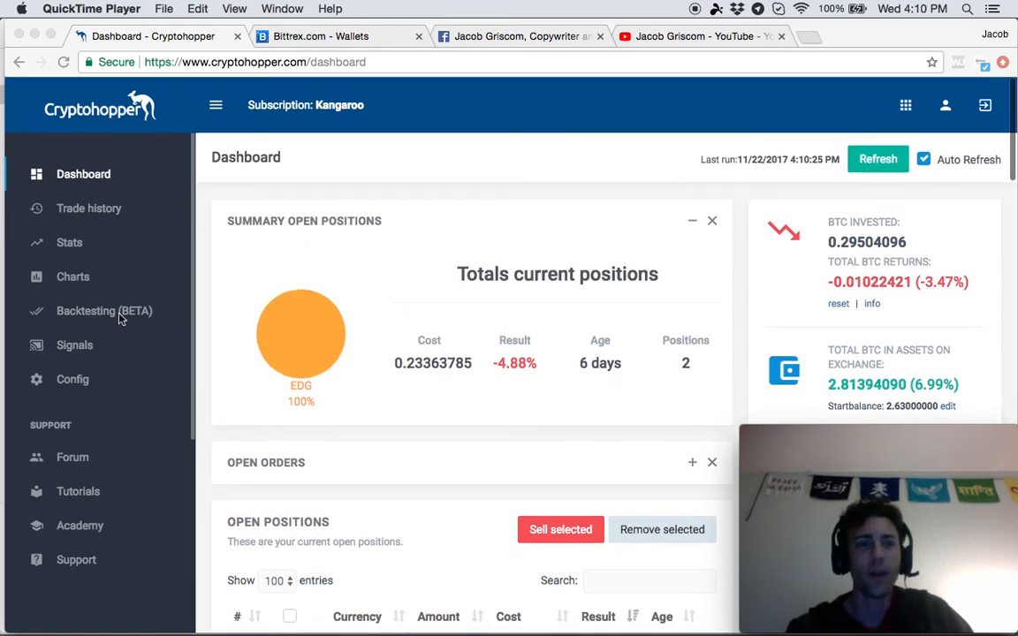
left_click(75, 379)
left_click(80, 383)
left_click(81, 384)
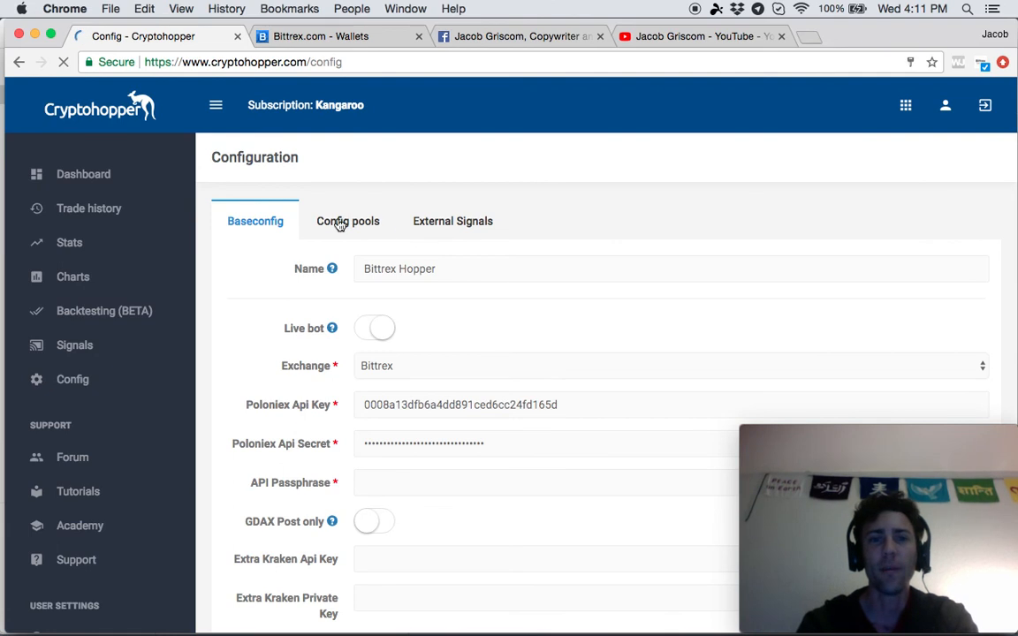
left_click(484, 240)
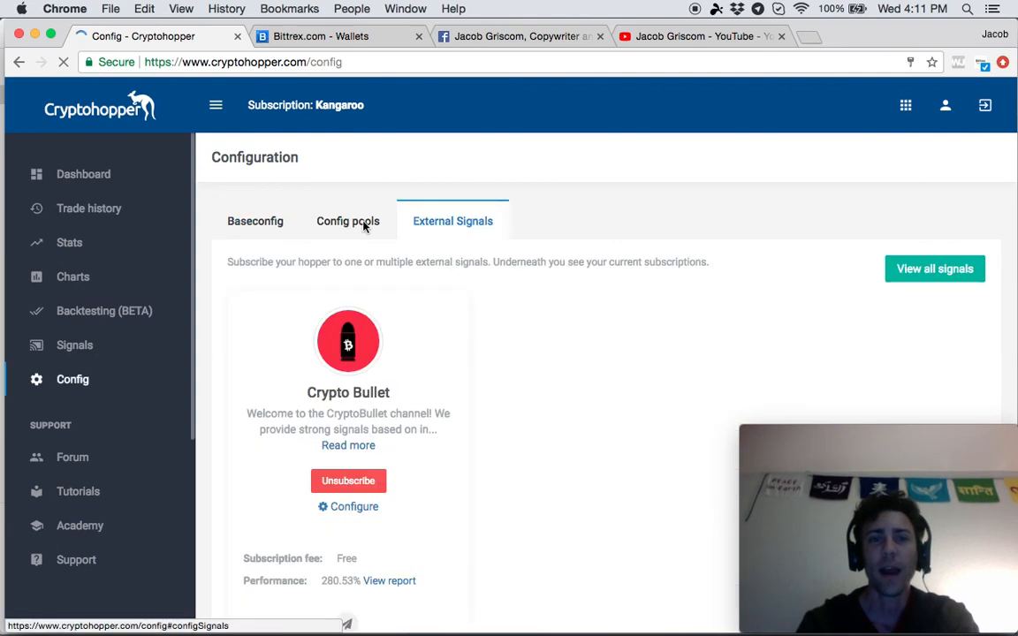
left_click(256, 223)
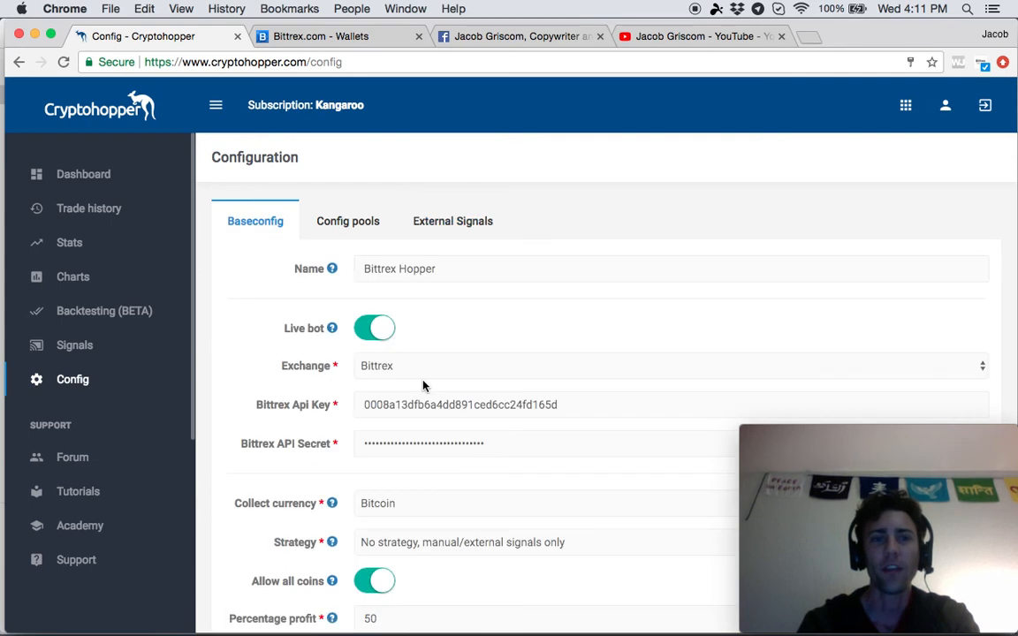
- Examine the base configuration from the exchange, collect currency and strategy down to the percentage profit, bid, ask and stop-loss settings
scroll(478, 387, "down", 3)
scroll(478, 387, "down", 4)
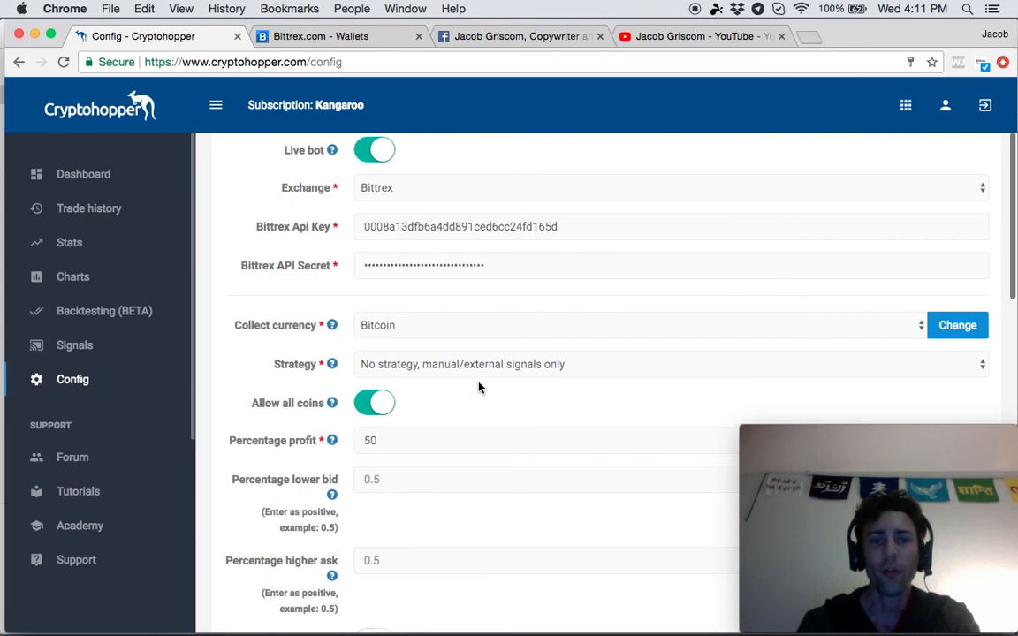
scroll(454, 407, "down", 1)
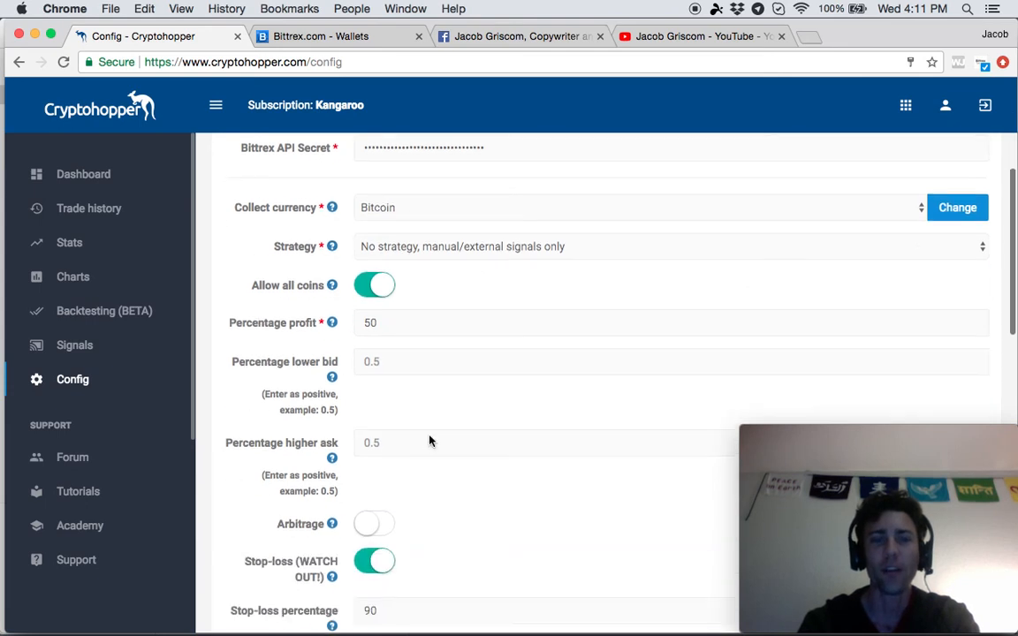
scroll(430, 440, "down", 2)
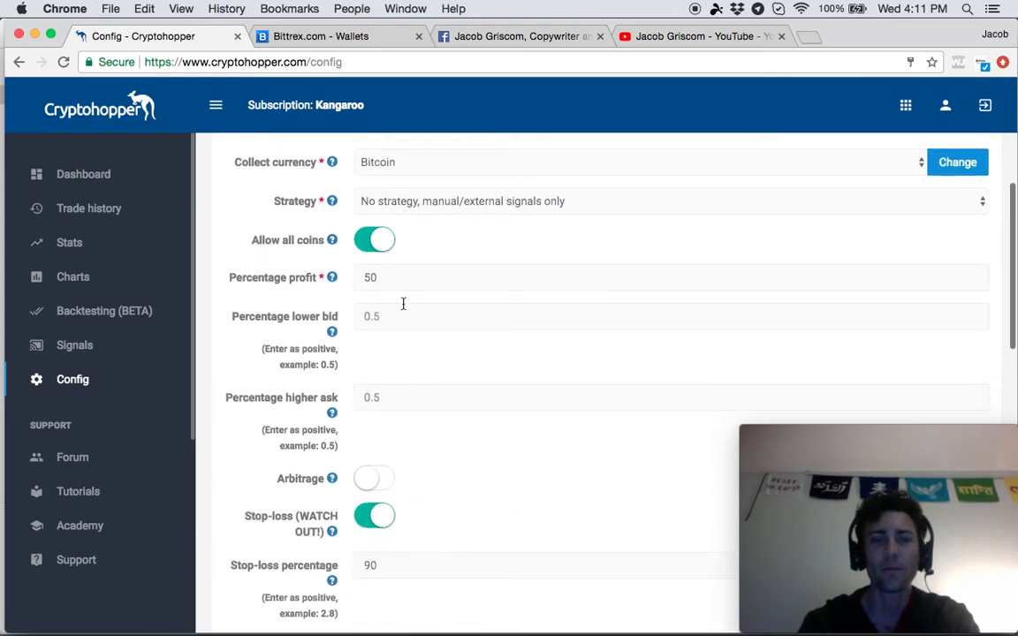
scroll(392, 279, "up", 1)
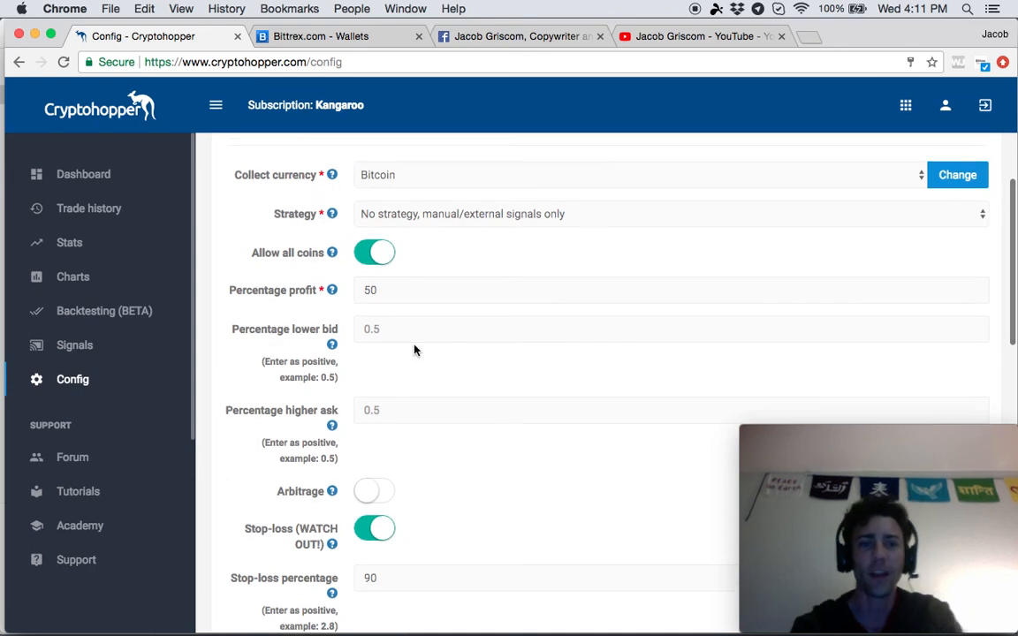
scroll(389, 480, "down", 1)
scroll(390, 480, "down", 5)
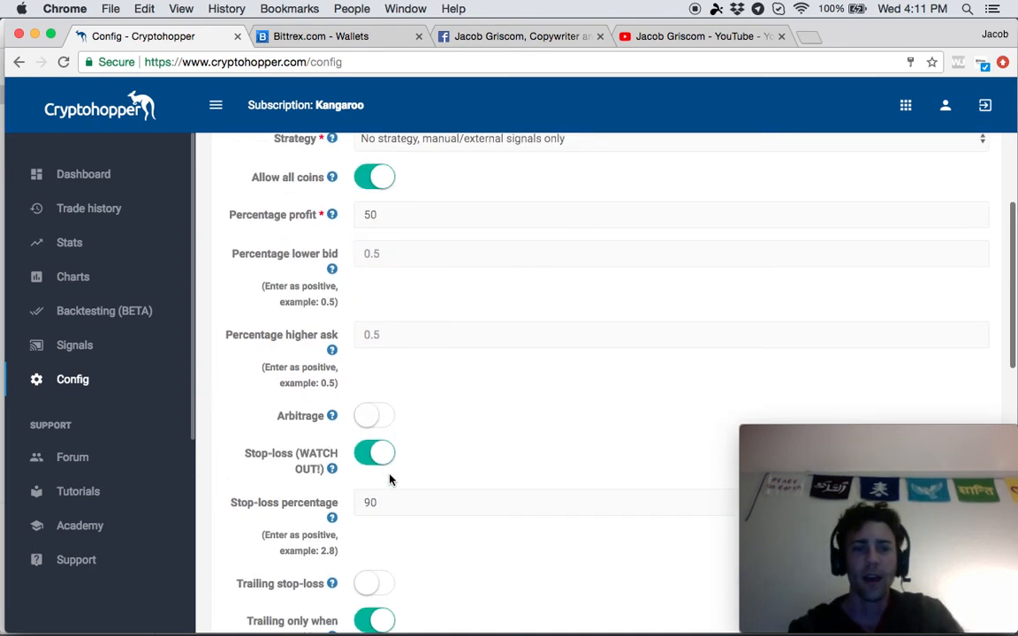
scroll(464, 522, "up", 7)
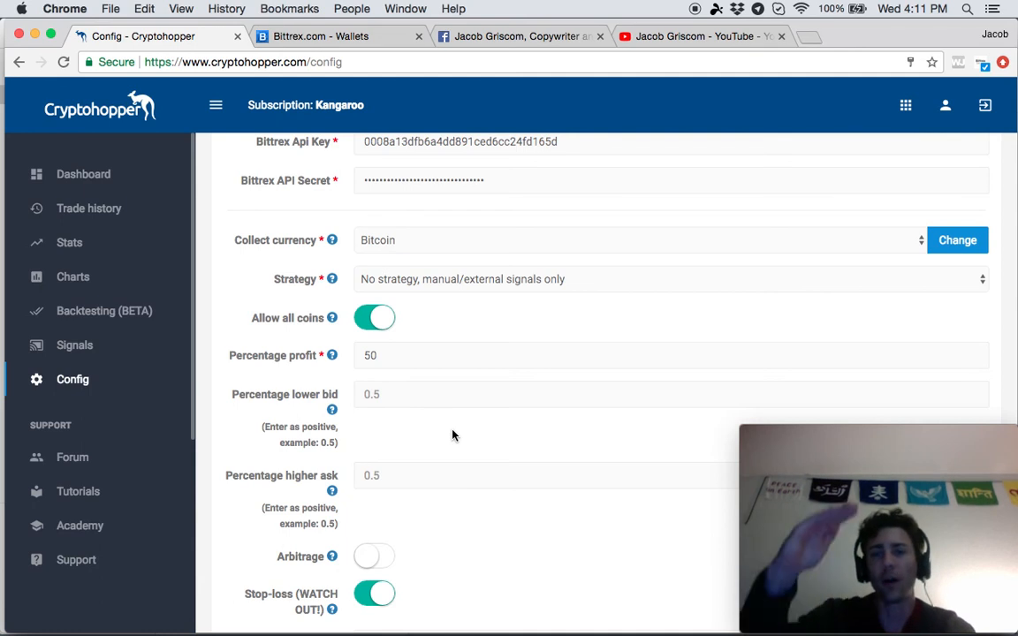
scroll(440, 269, "up", 5)
scroll(418, 268, "down", 5)
scroll(420, 299, "down", 2)
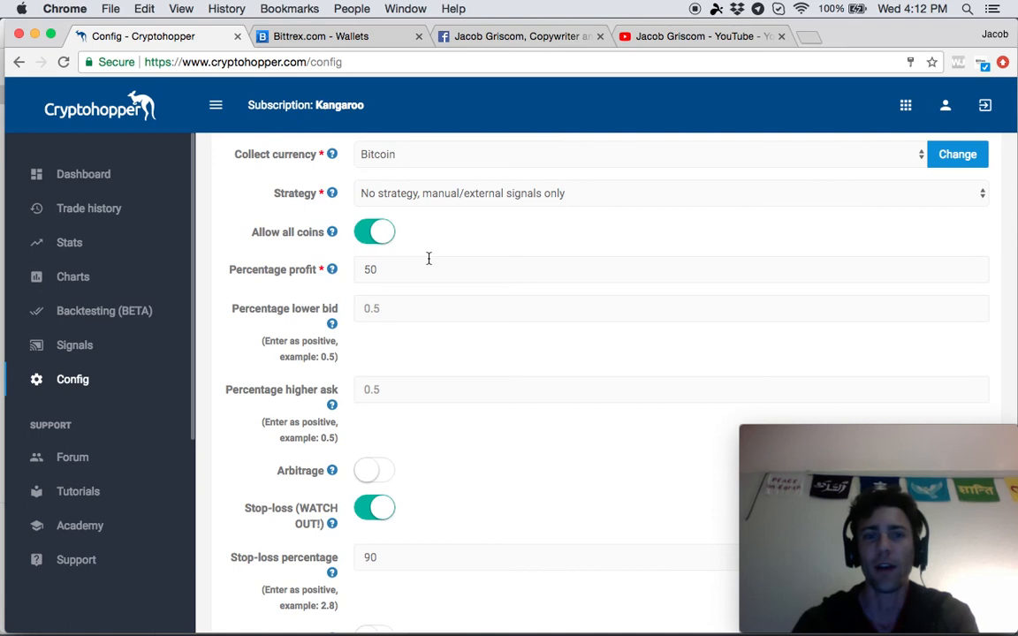
- Review the stop-loss, trailing stop-loss, open time, open position and buy amount settings in the base configuration
scroll(383, 257, "down", 1)
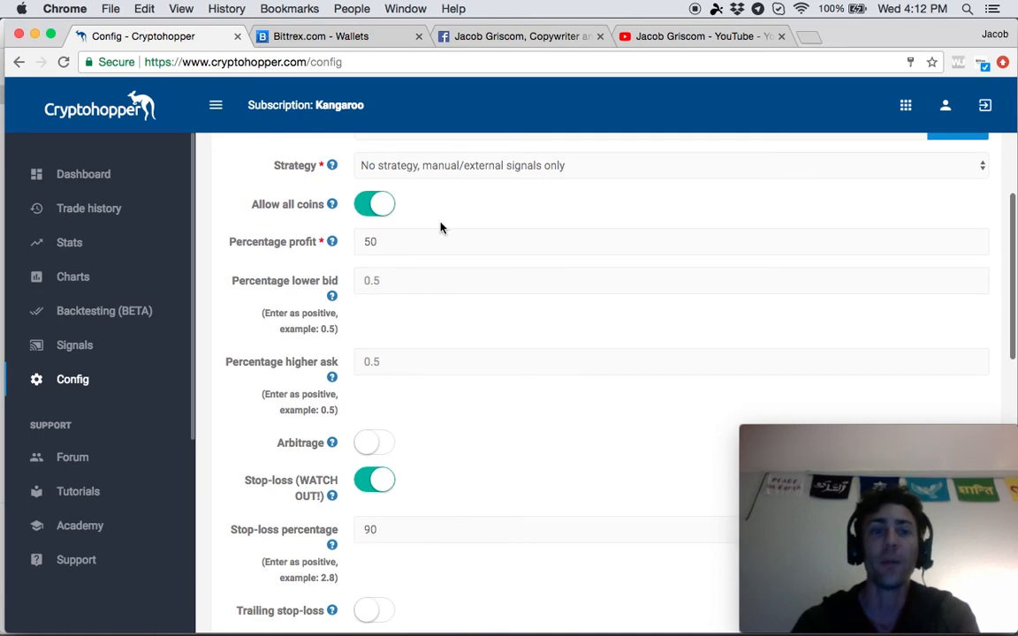
scroll(420, 300, "down", 2)
scroll(420, 300, "down", 5)
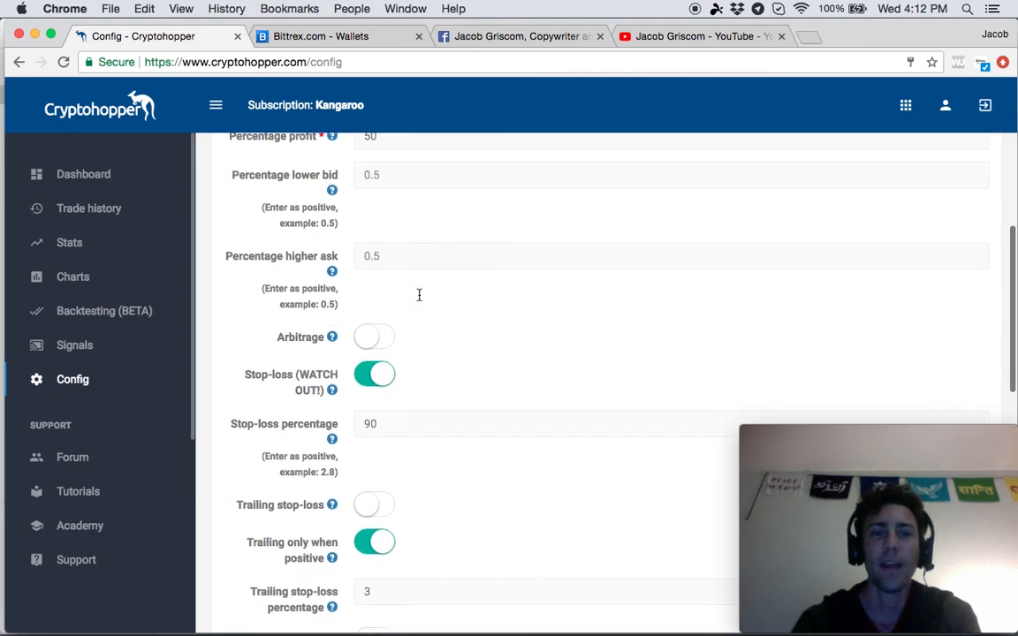
scroll(370, 309, "down", 2)
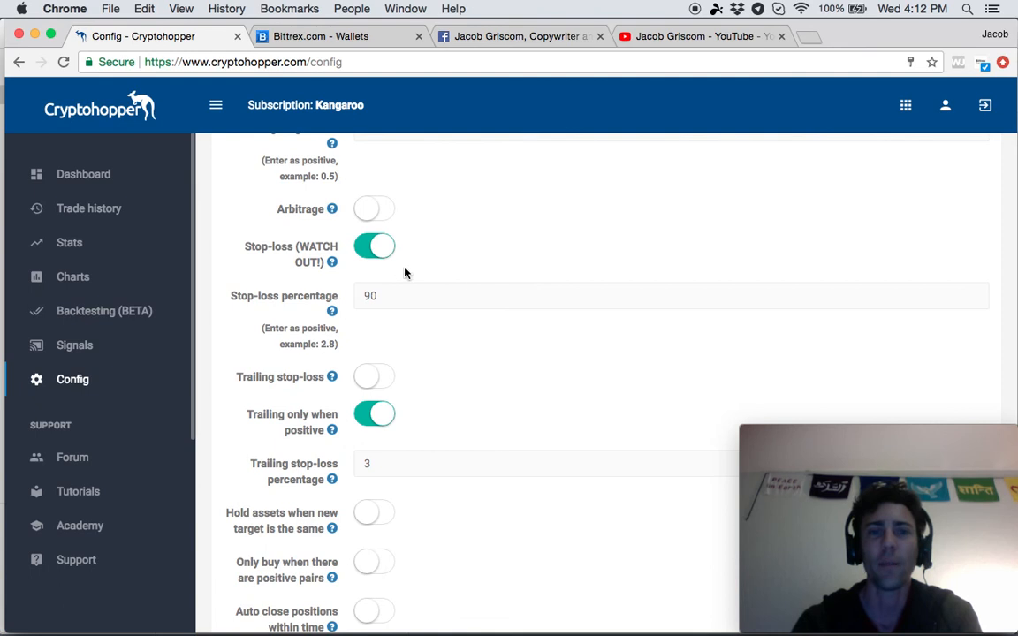
scroll(454, 279, "down", 3)
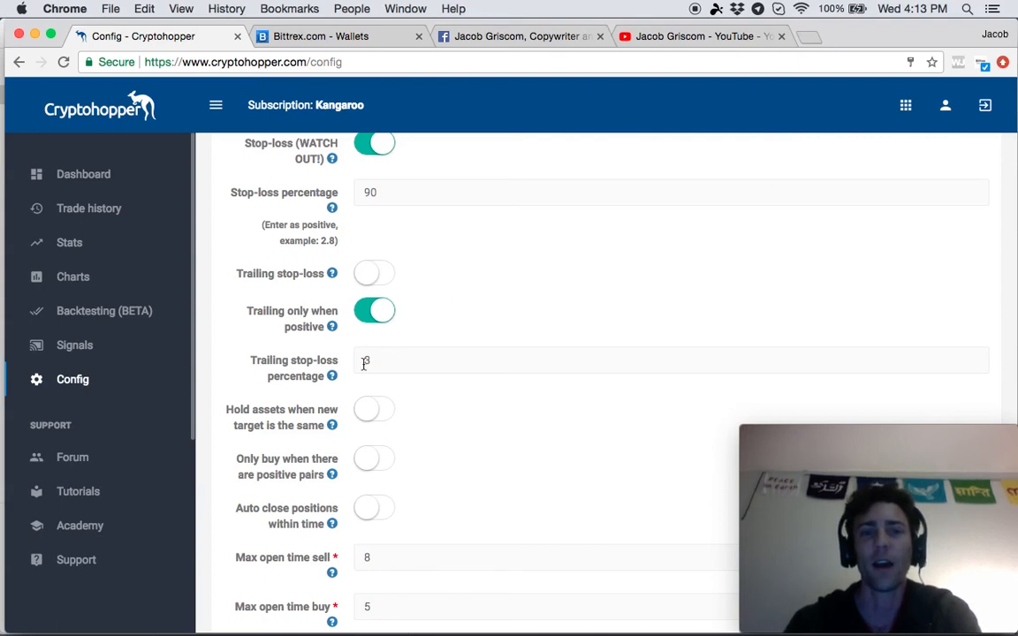
scroll(496, 303, "down", 3)
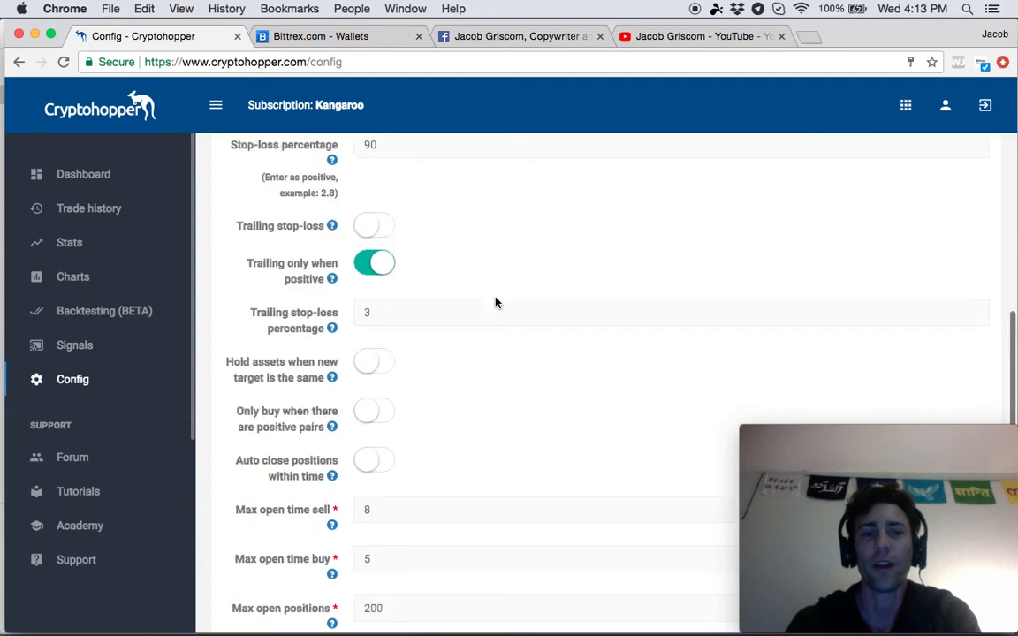
scroll(496, 302, "down", 3)
scroll(496, 302, "down", 2)
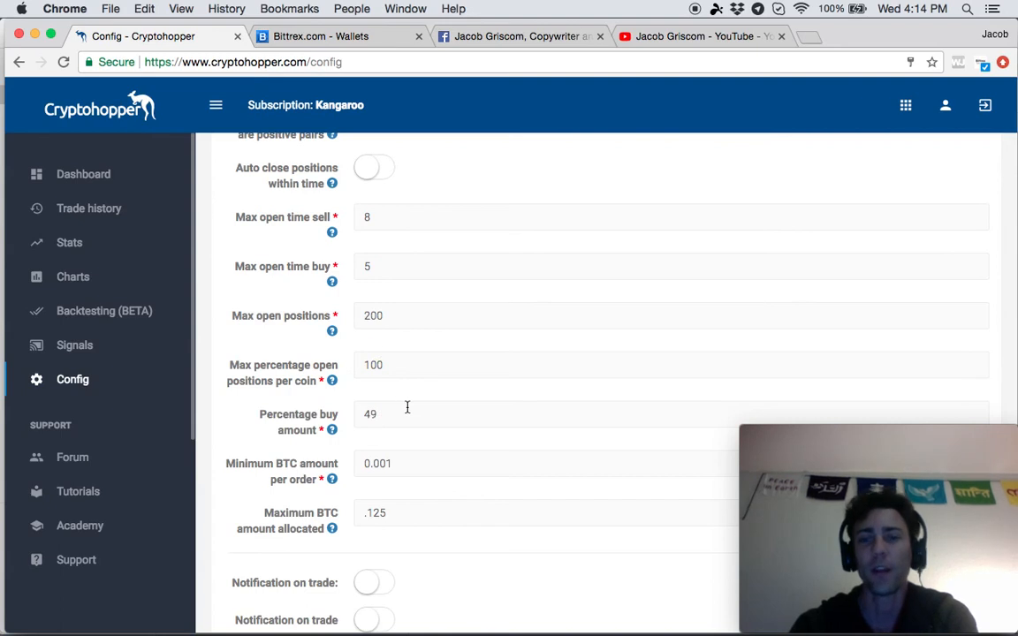
scroll(406, 407, "up", 5)
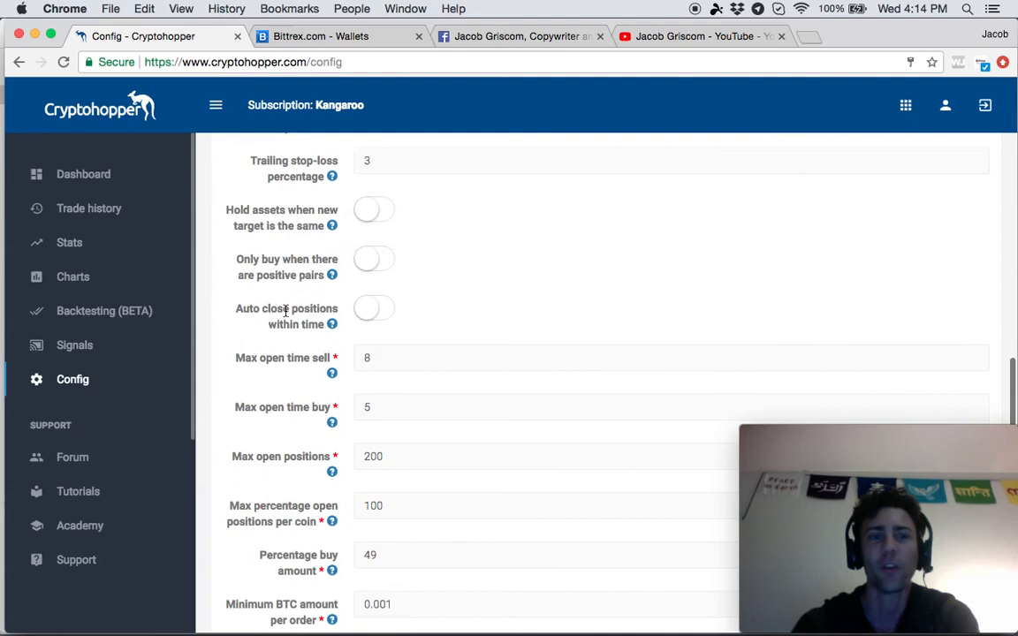
- Return to the dashboard and examine the results of the open EDG positions
left_click(88, 173)
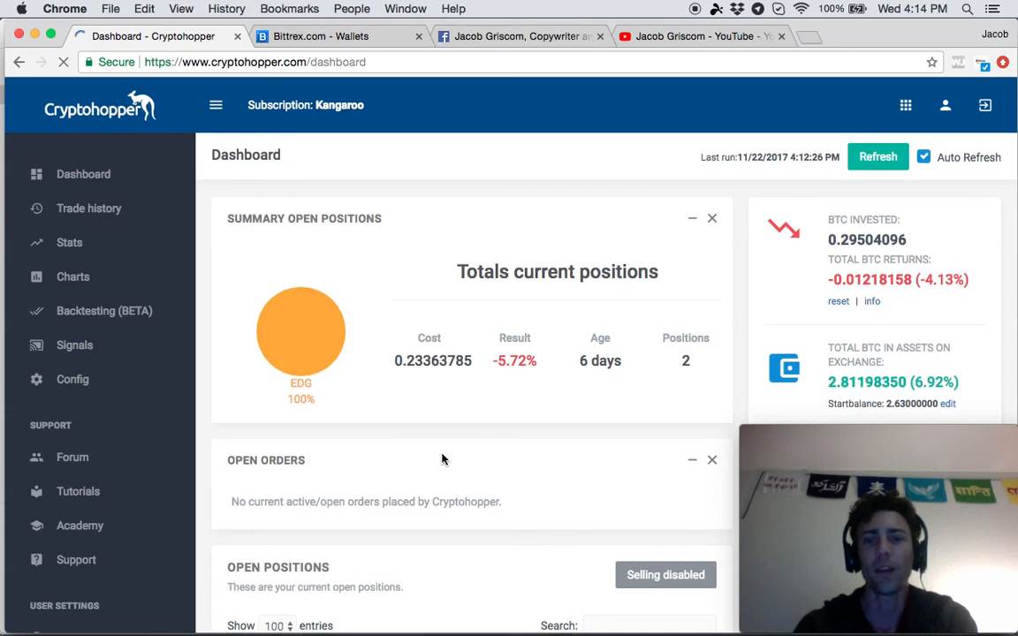
scroll(442, 459, "down", 2)
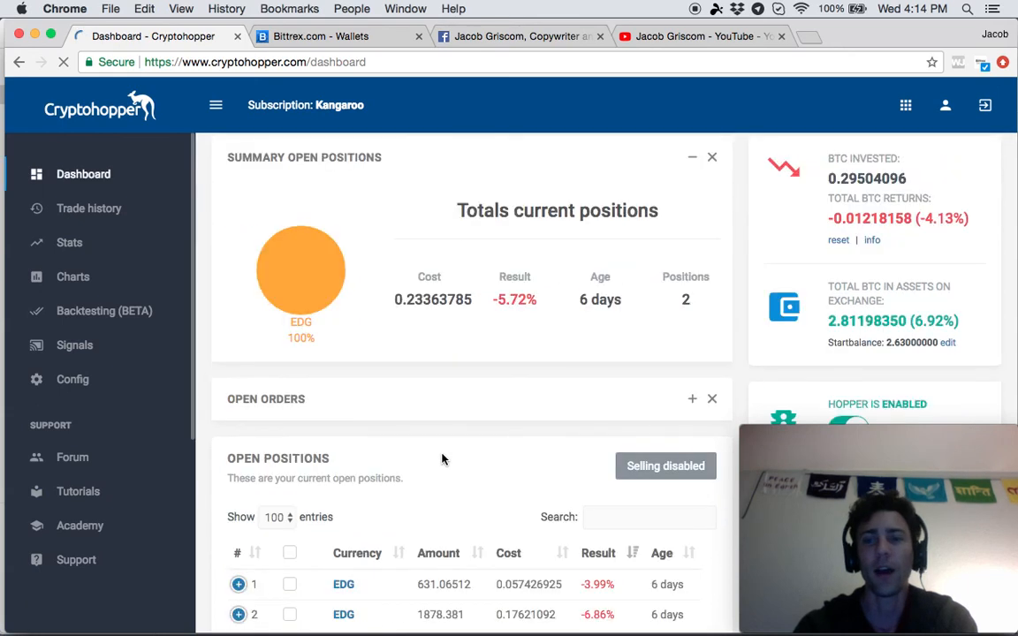
scroll(442, 459, "down", 2)
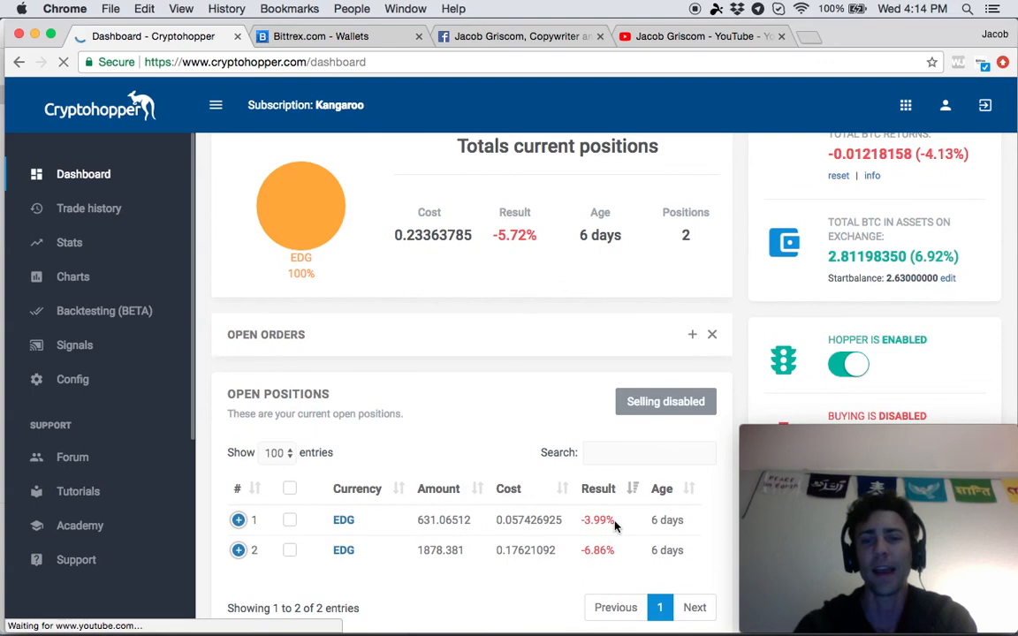
scroll(610, 530, "down", 1)
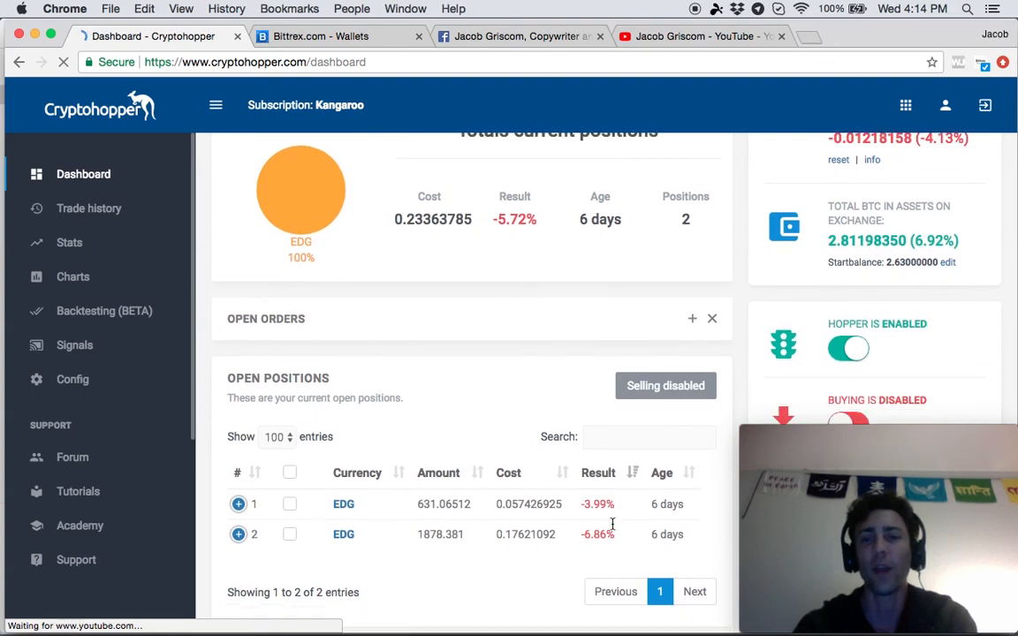
scroll(625, 528, "down", 3)
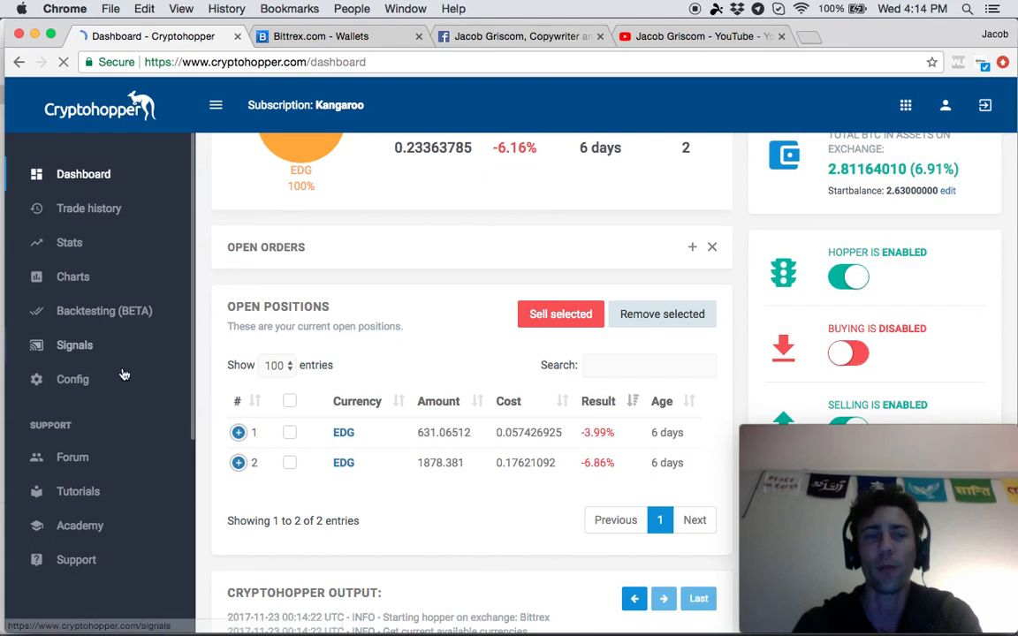
- Open the performance report of the subscribed Crypto Bullet signal from the configuration's external signals and review its overall statistics
left_click(74, 379)
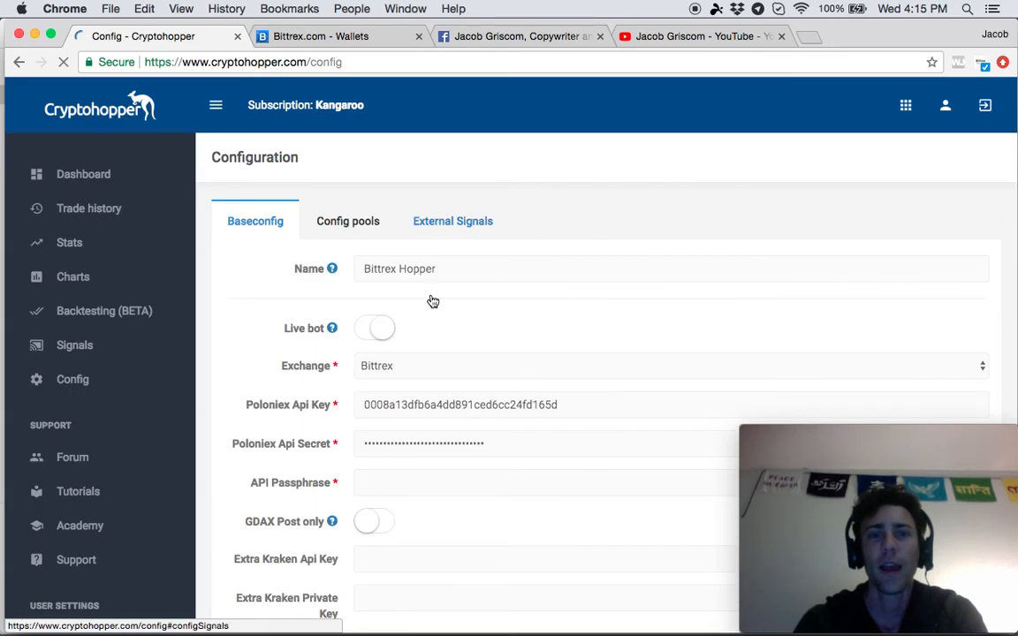
left_click(453, 222)
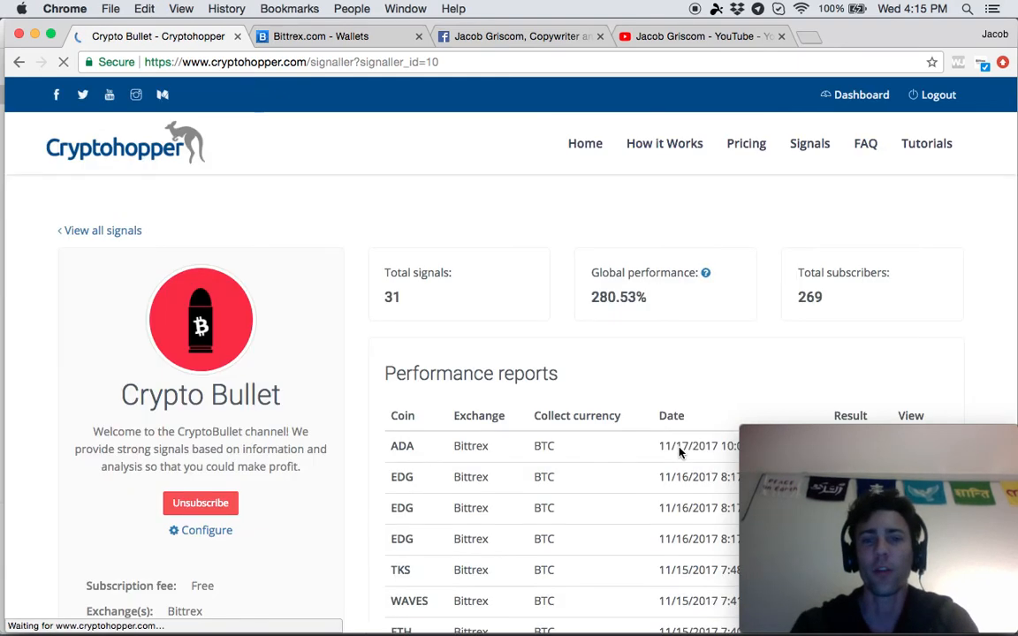
scroll(659, 320, "down", 4)
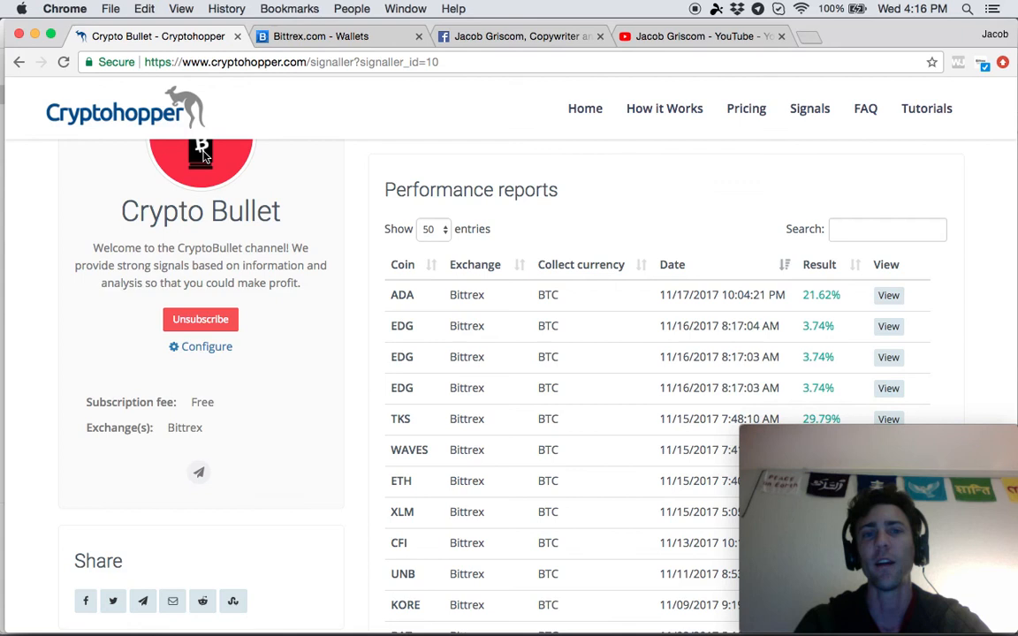
scroll(530, 176, "up", 3)
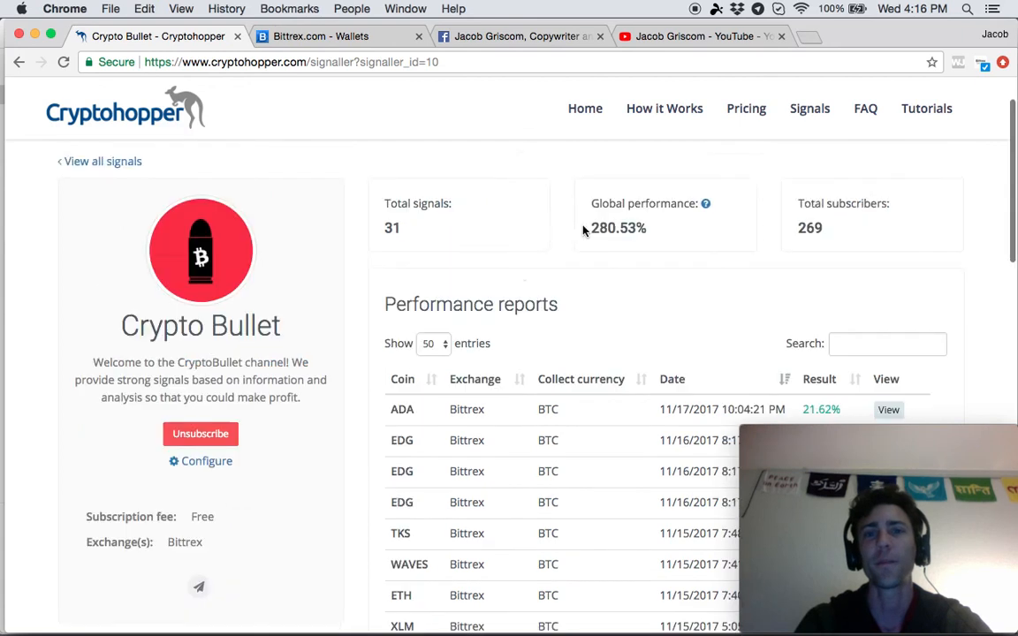
- View the details of the ADA signal in Crypto Bullet's performance reports, including its results over time, and close them
scroll(712, 316, "down", 5)
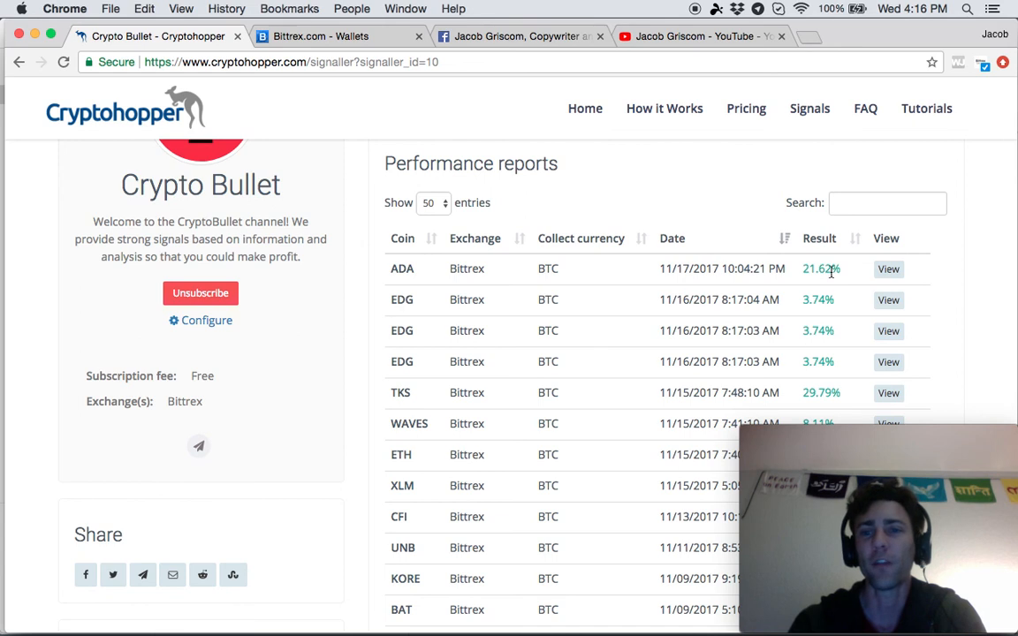
left_click(886, 273)
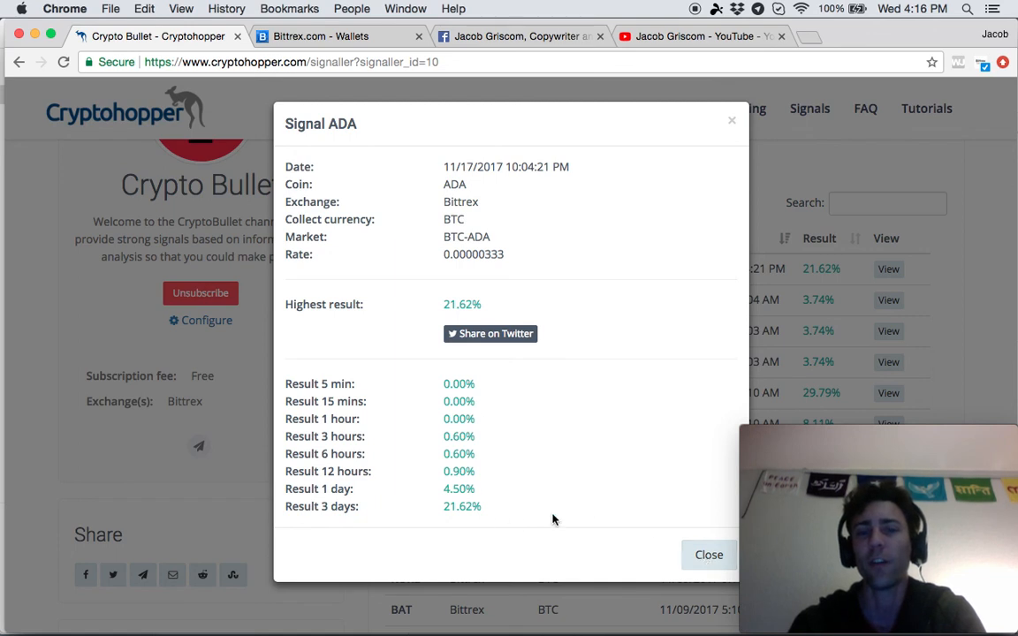
left_click(706, 555)
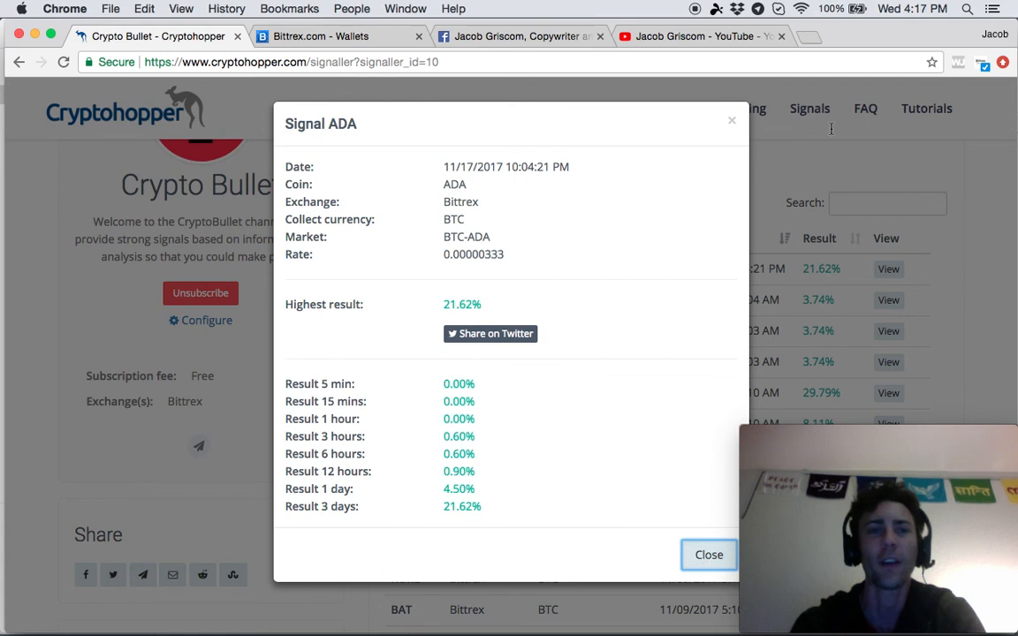
- Go back to the dashboard and open the hopper's trade history
scroll(412, 163, "up", 5)
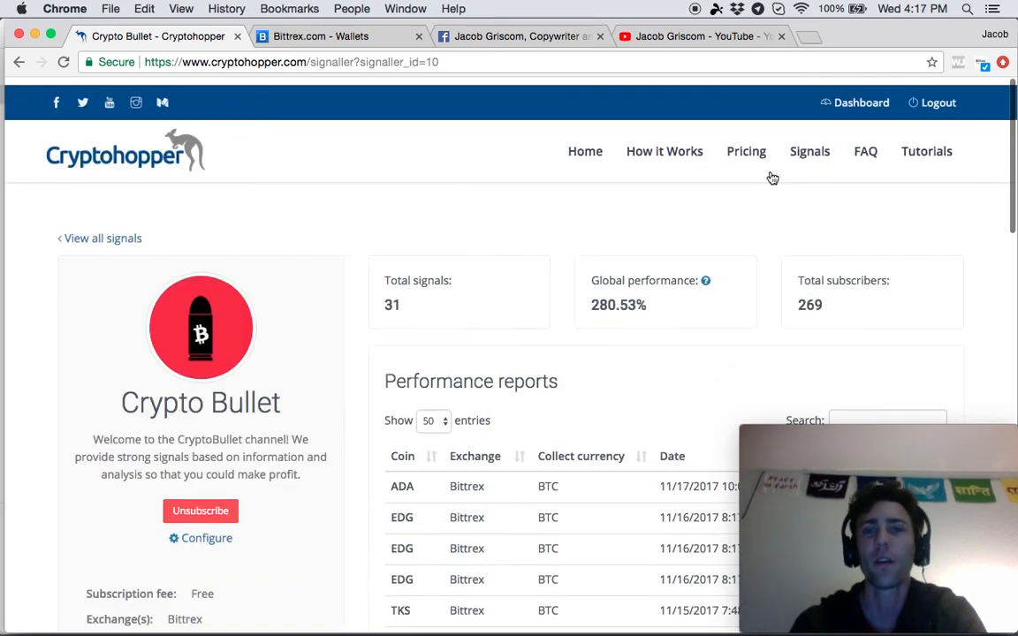
left_click(844, 102)
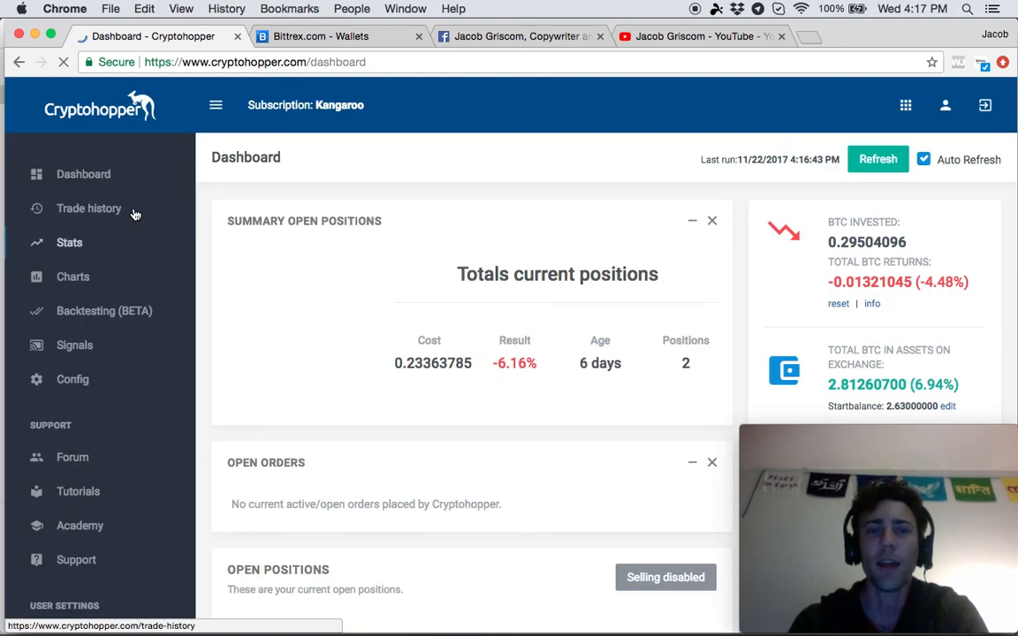
left_click(128, 205)
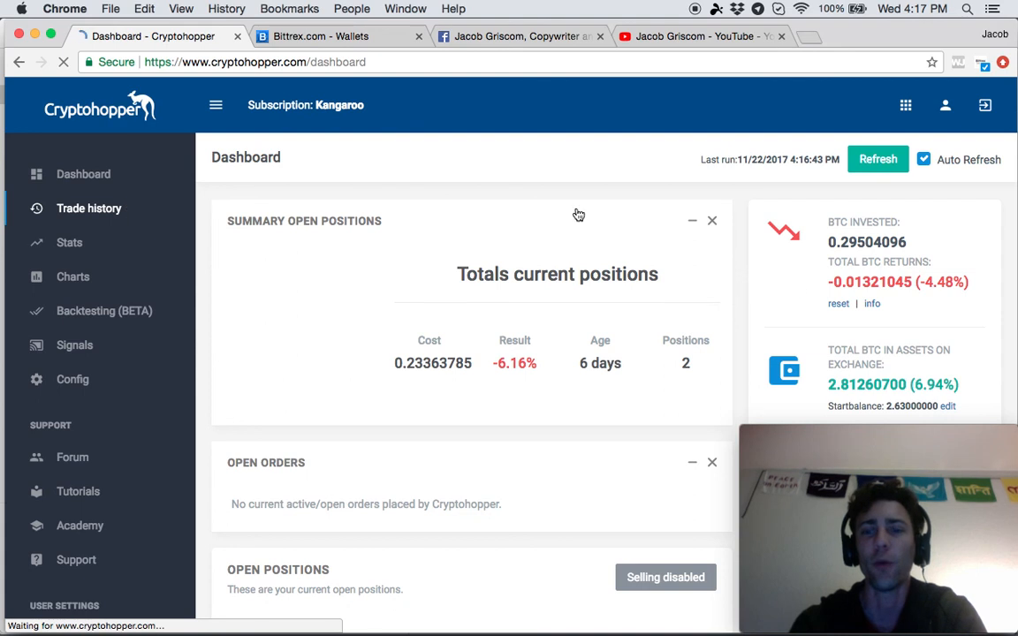
left_click(79, 209)
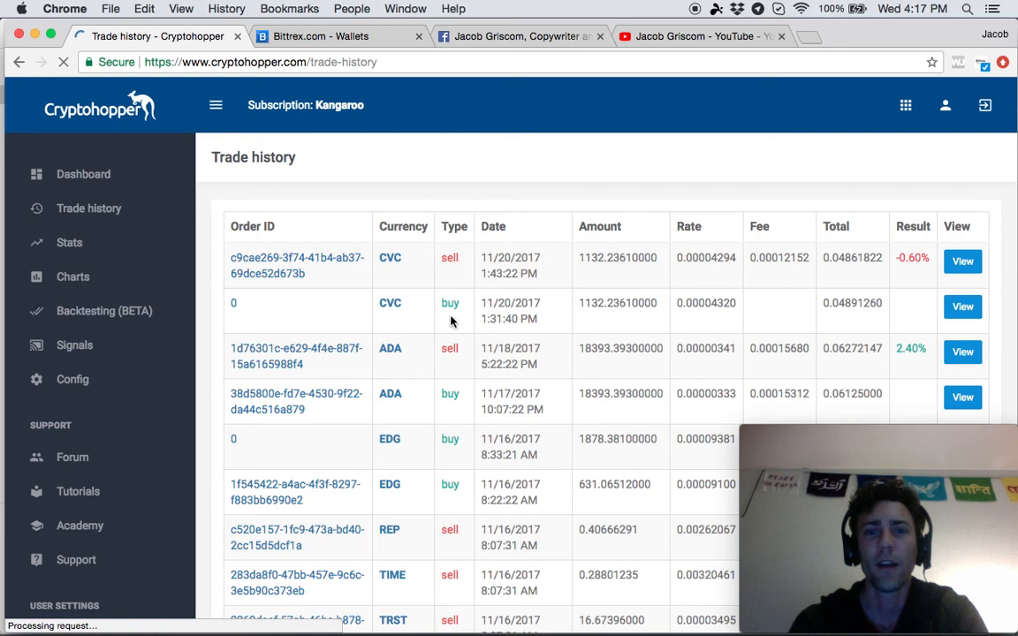
- Examine the CVC, ADA and EDG trades and the older sell orders in the trade history, including their results
scroll(463, 309, "down", 1)
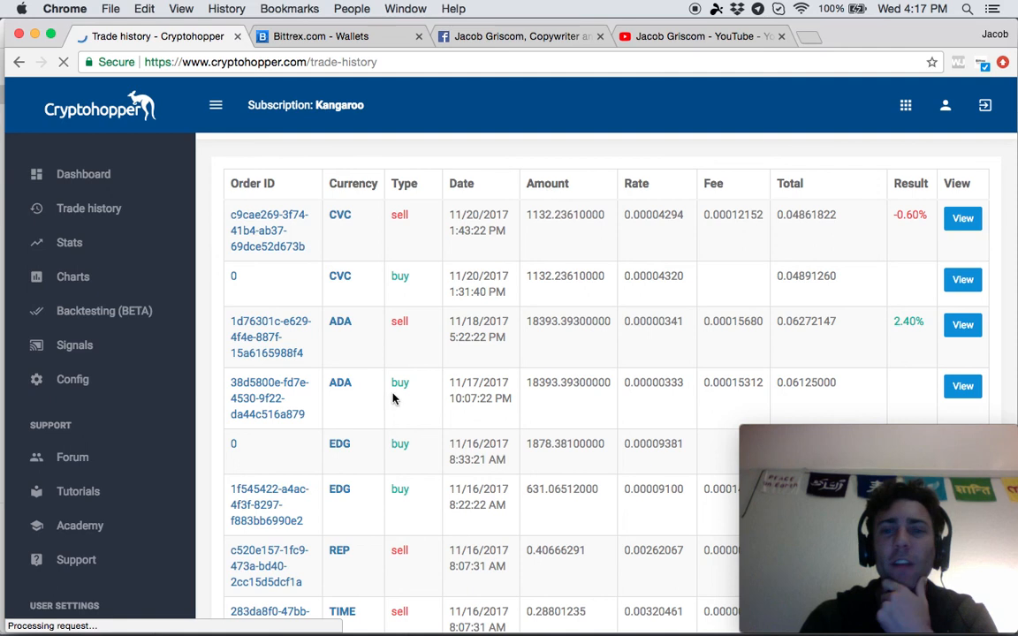
scroll(909, 341, "down", 1)
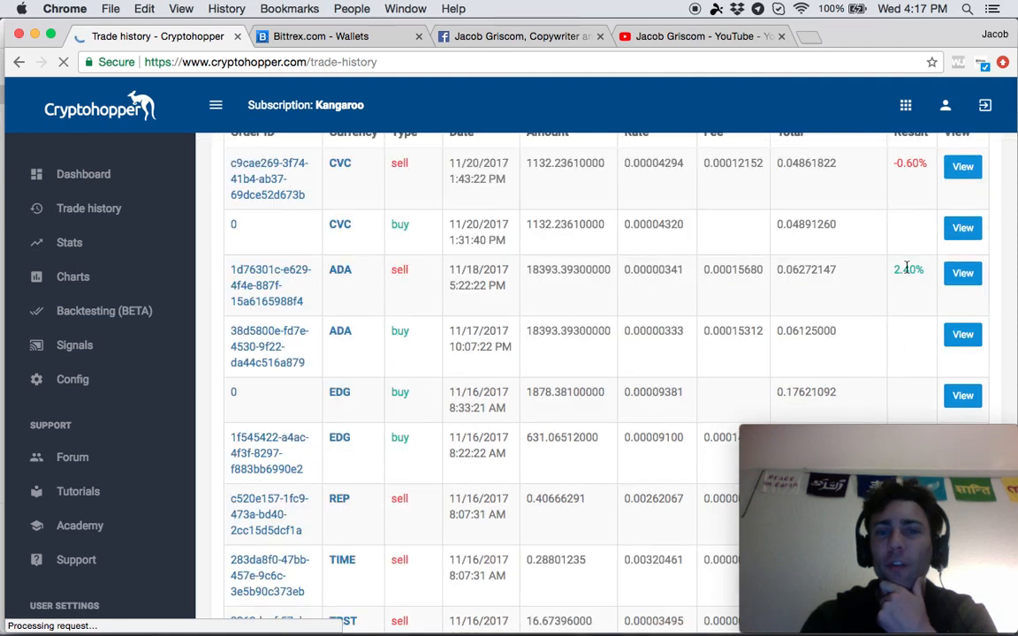
scroll(906, 268, "down", 1)
scroll(907, 272, "down", 1)
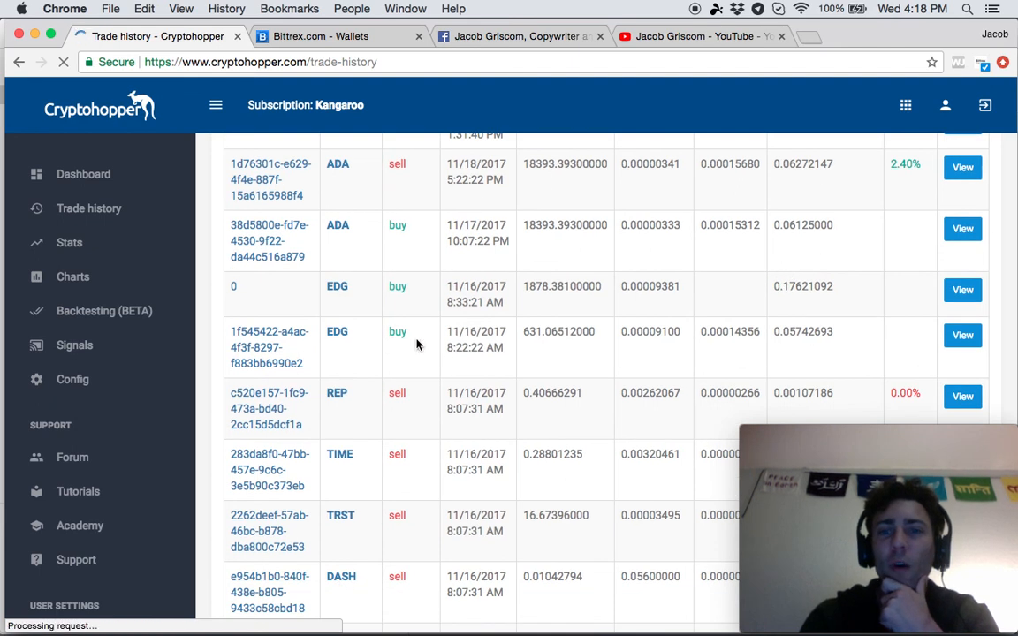
scroll(495, 397, "down", 4)
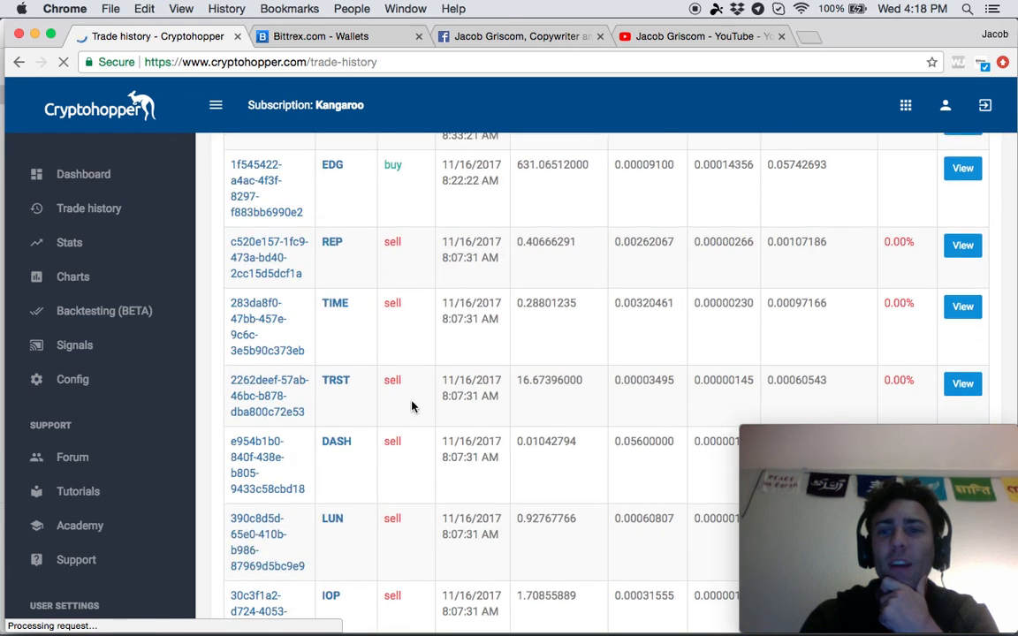
scroll(411, 406, "up", 5)
scroll(410, 406, "down", 2)
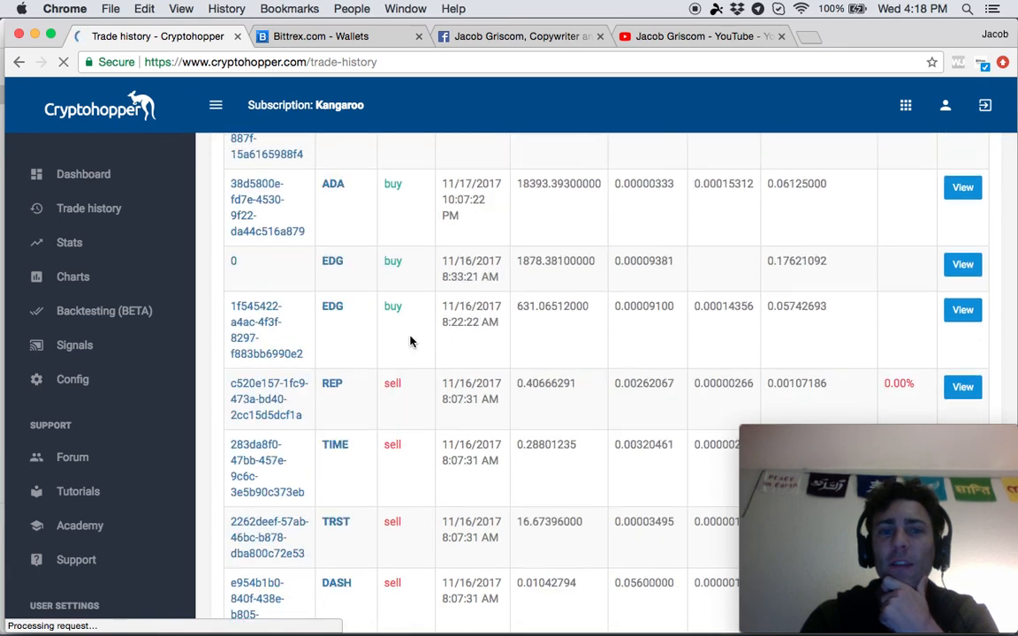
scroll(407, 380, "down", 5)
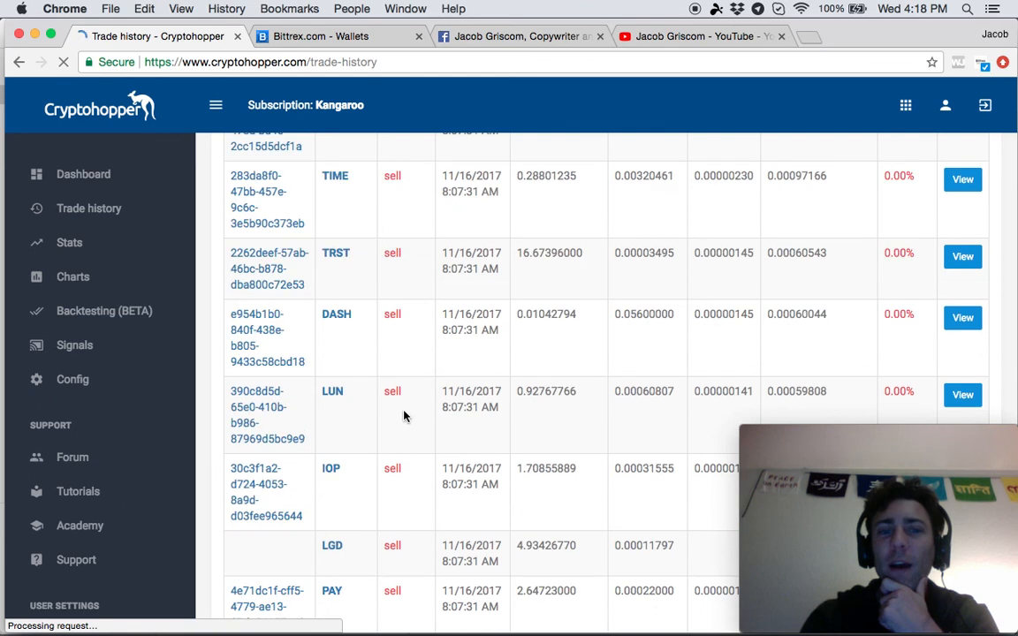
scroll(404, 417, "down", 6)
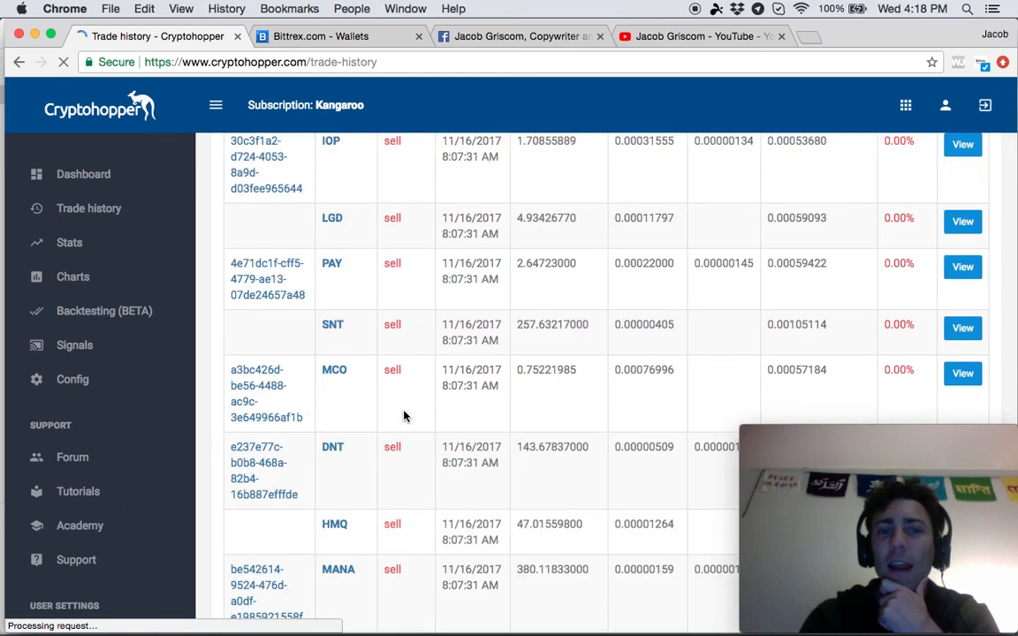
scroll(404, 416, "down", 1)
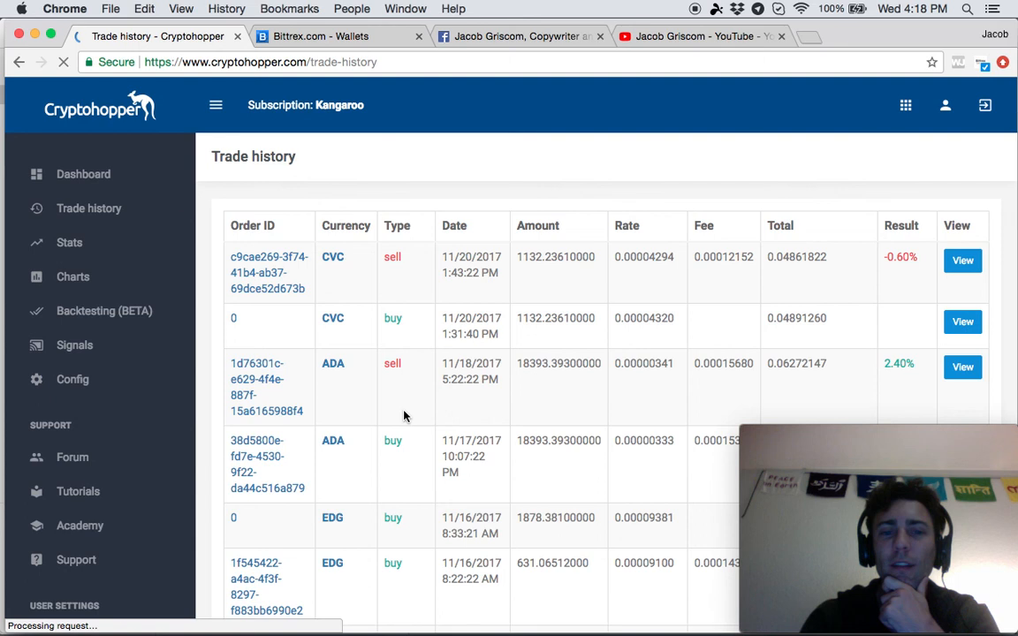
- Return to the dashboard and review the total BTC returns, exchange assets, open EDG positions and the hopper's buying and selling status
left_click(89, 176)
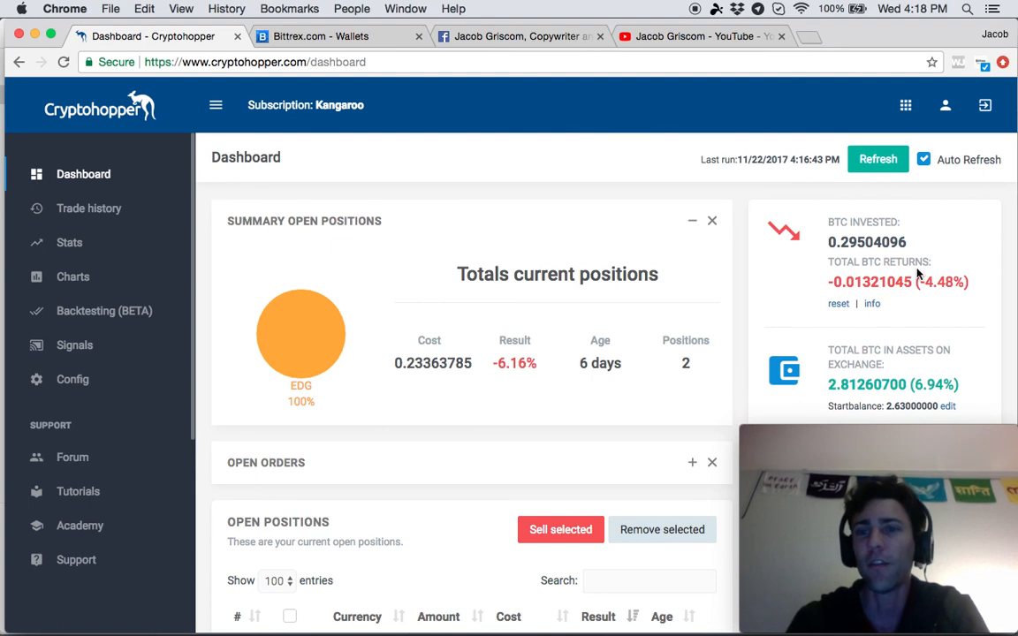
scroll(972, 312, "down", 1)
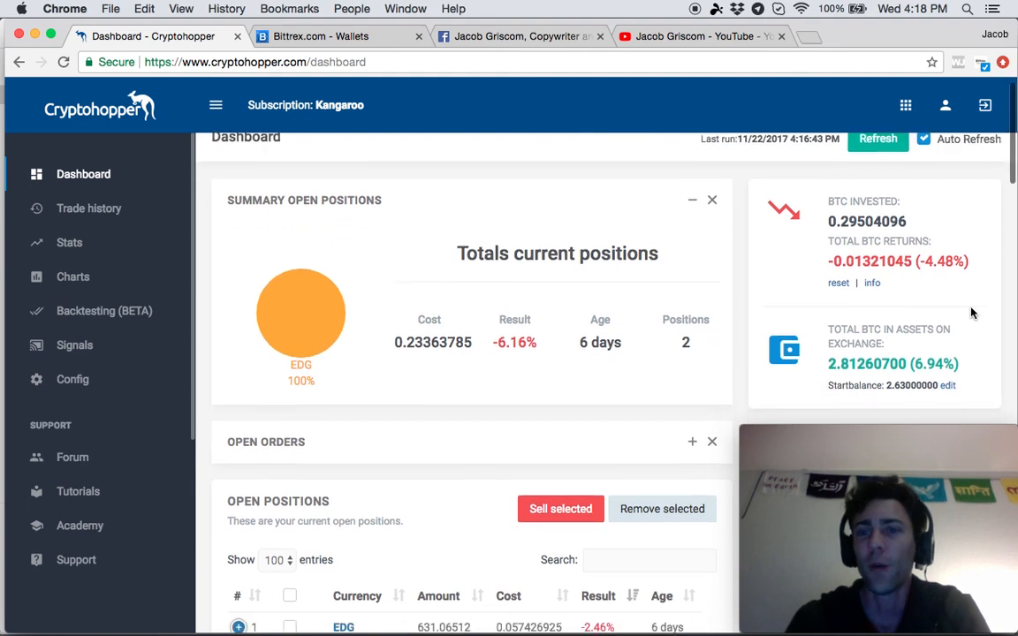
scroll(972, 313, "down", 5)
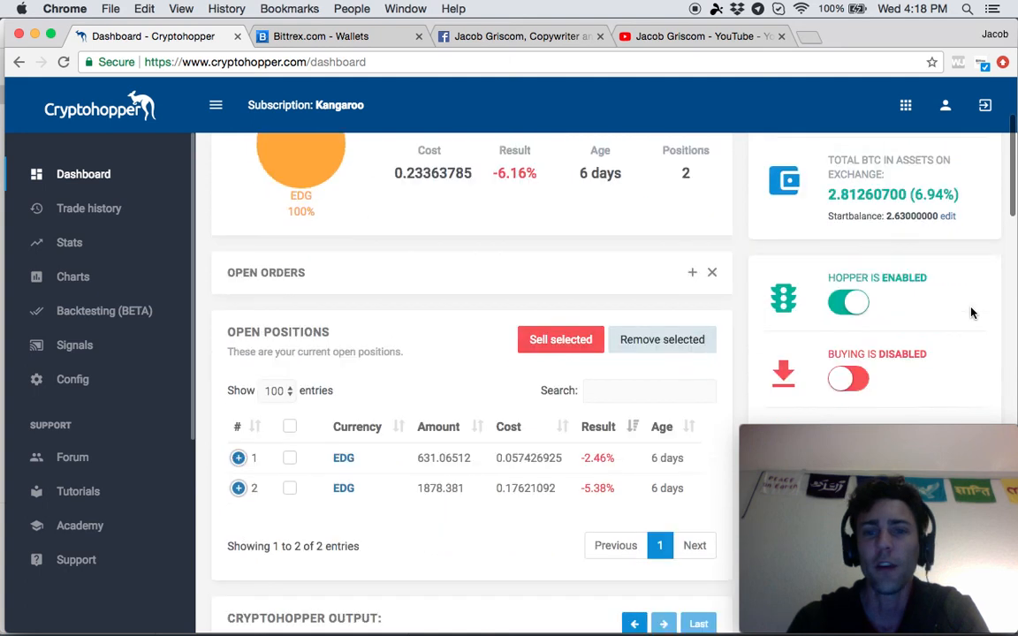
scroll(972, 312, "down", 2)
scroll(972, 313, "up", 3)
scroll(973, 313, "up", 4)
scroll(972, 313, "down", 6)
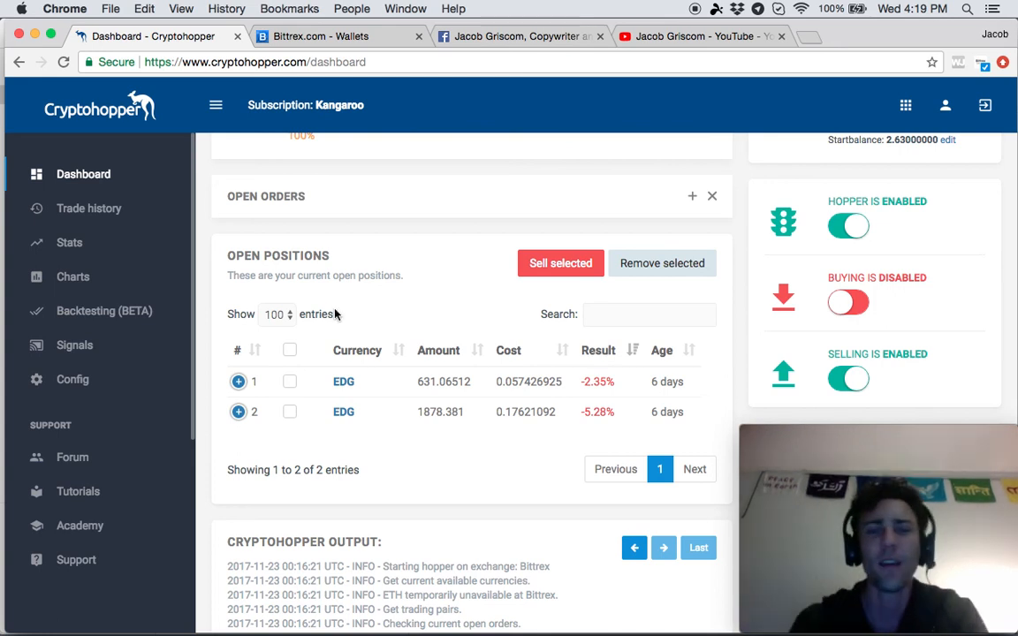
scroll(336, 314, "up", 5)
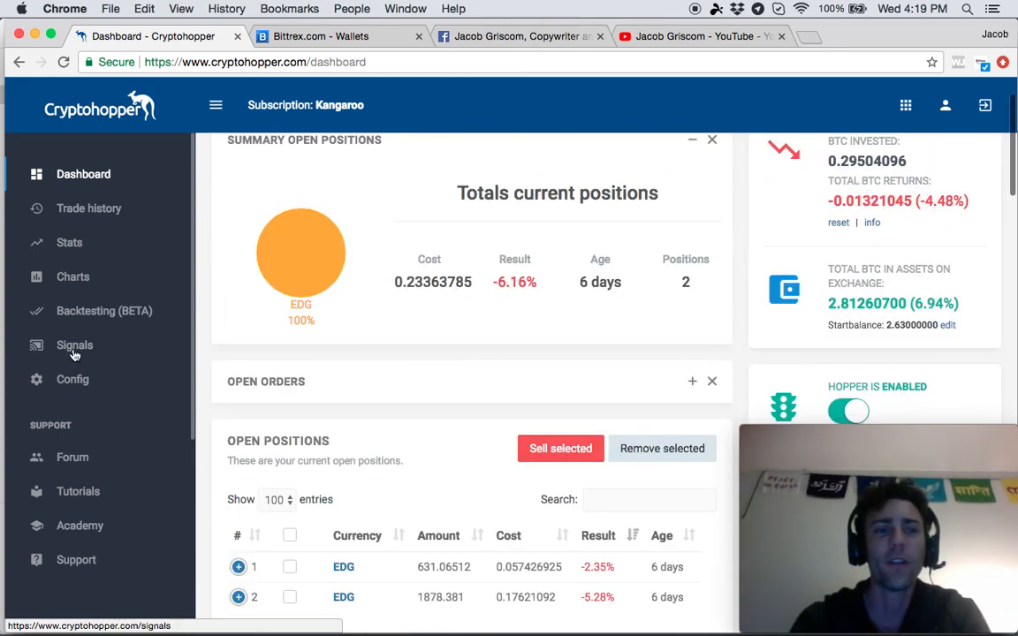
- Open Crypto Bullet's performance report from the overview of external signals for Bittrex
left_click(74, 347)
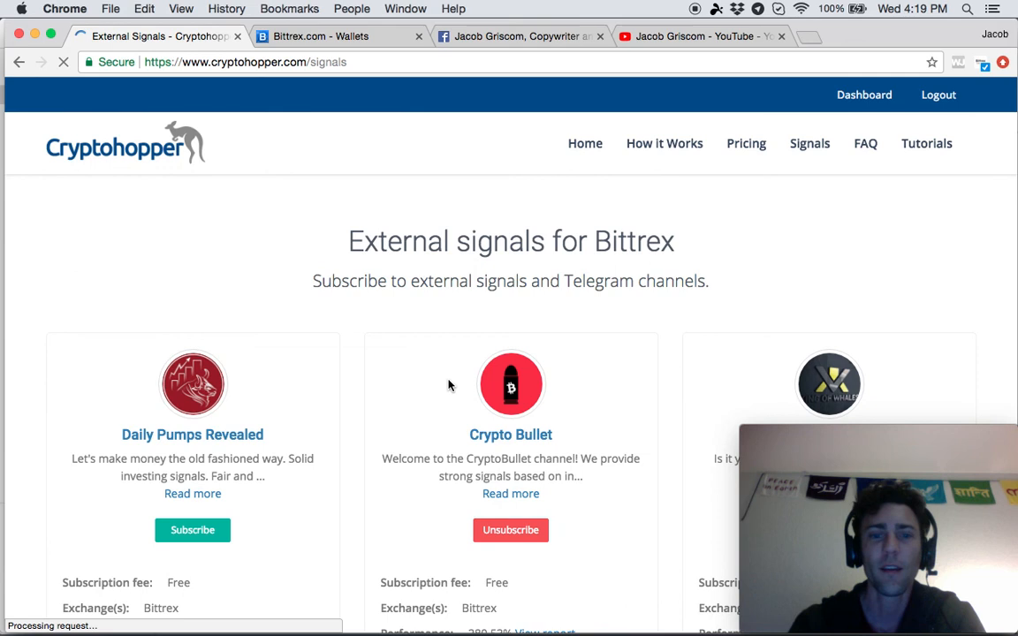
scroll(512, 424, "down", 5)
left_click(545, 428)
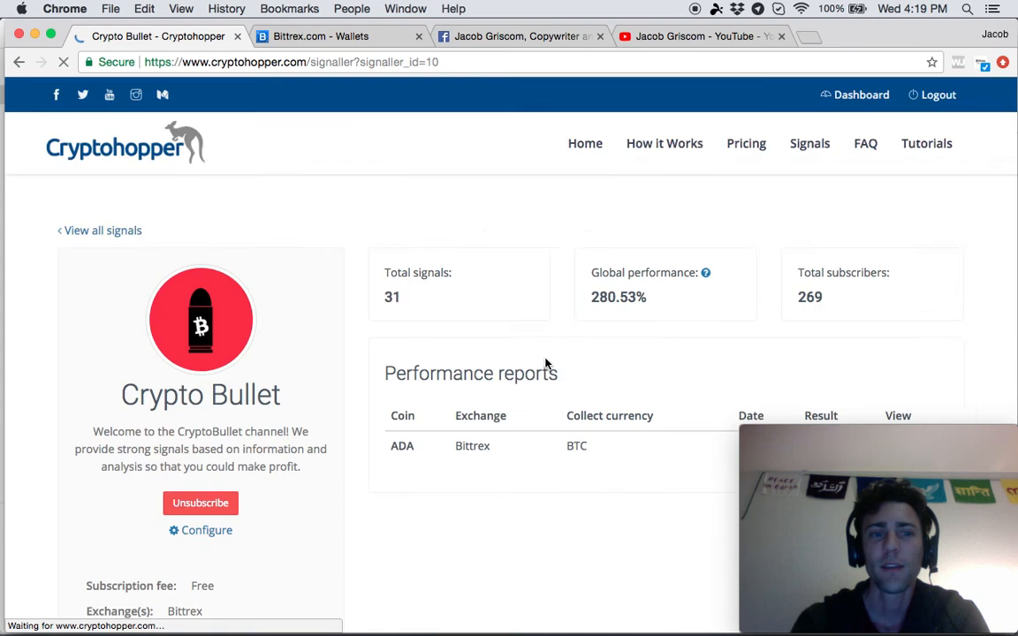
- Examine the dates and results of Crypto Bullet's most recent signals, such as ADA, EDG and TKS, in the performance reports
scroll(545, 363, "down", 5)
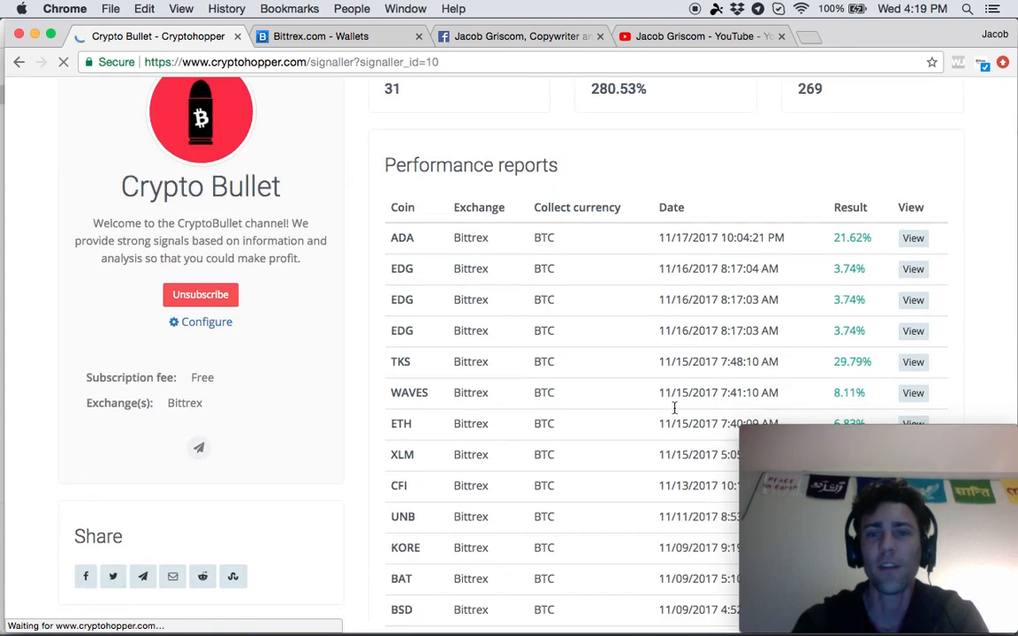
scroll(673, 446, "down", 1)
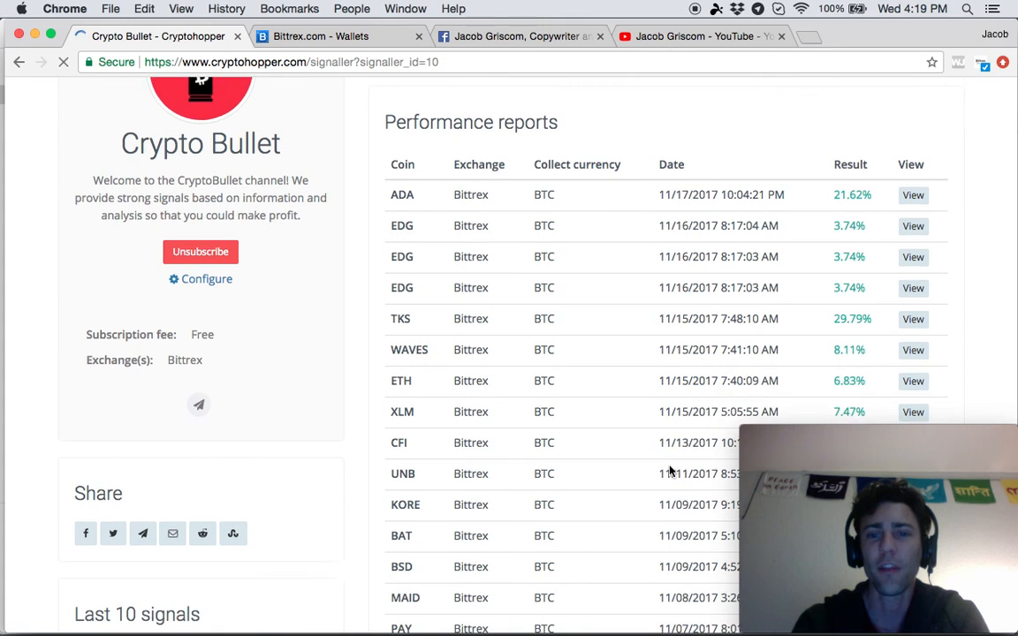
scroll(670, 471, "down", 2)
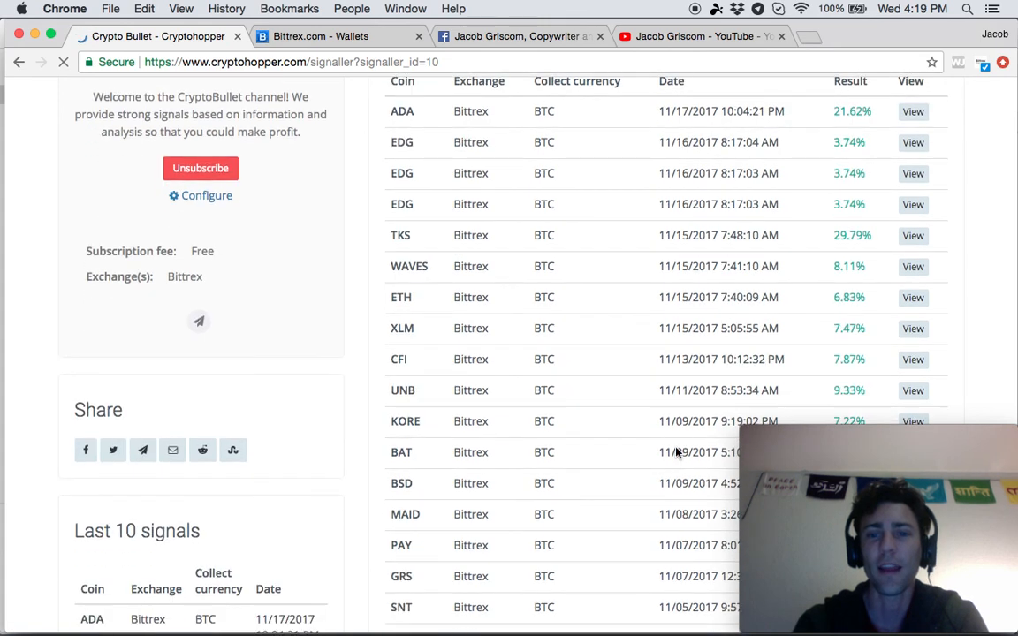
scroll(677, 504, "down", 1)
scroll(676, 506, "down", 4)
scroll(677, 508, "up", 5)
scroll(677, 504, "down", 2)
scroll(677, 509, "up", 1)
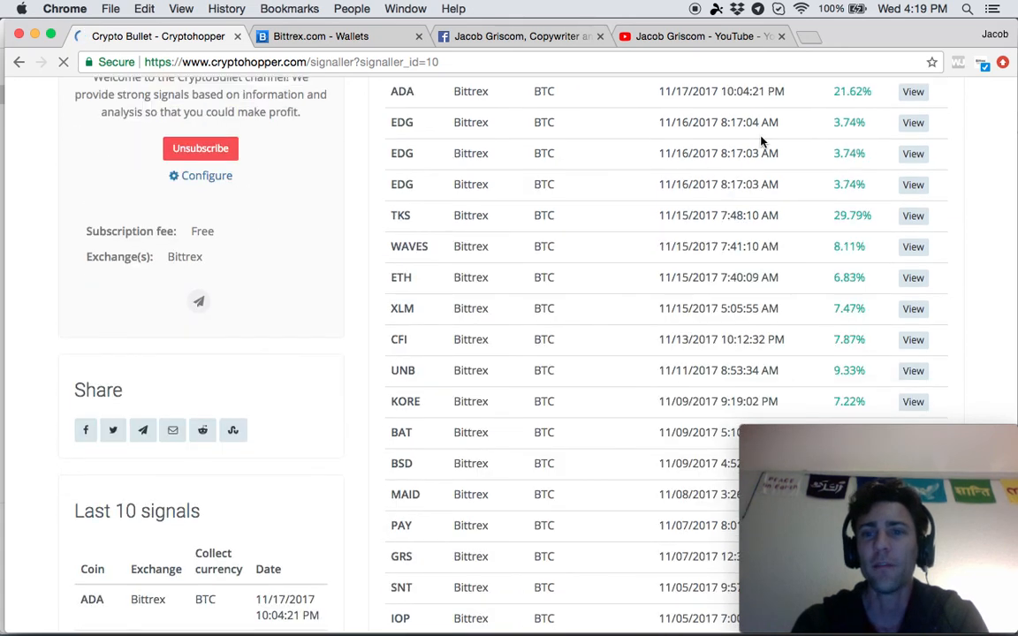
scroll(738, 181, "up", 1)
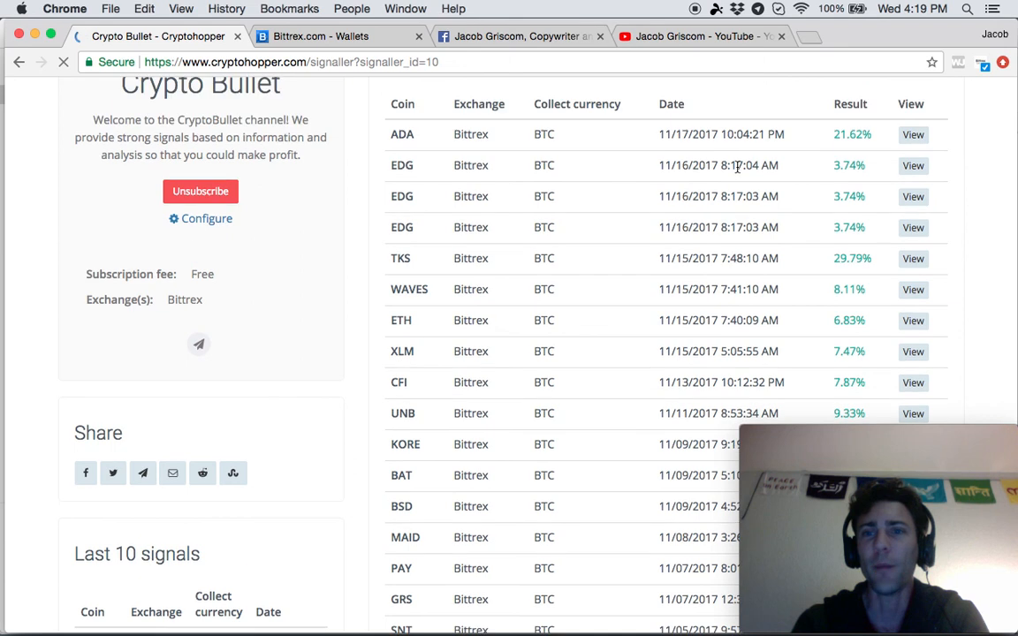
- Compare the results of Crypto Bullet's older signals through the earliest report entry, and go back to the dashboard
scroll(725, 186, "down", 3)
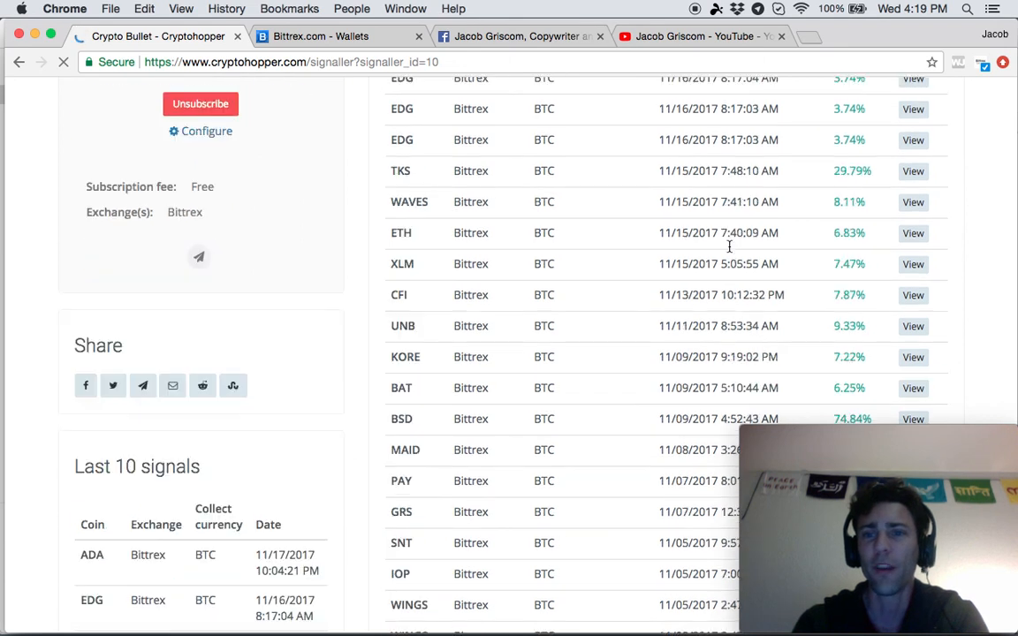
scroll(729, 247, "down", 2)
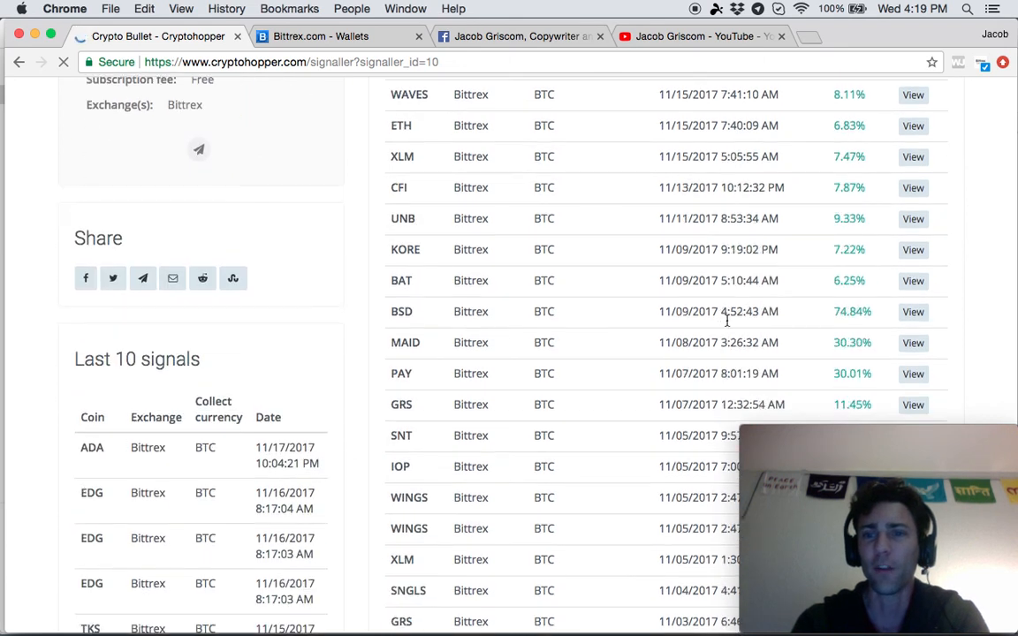
scroll(726, 318, "down", 2)
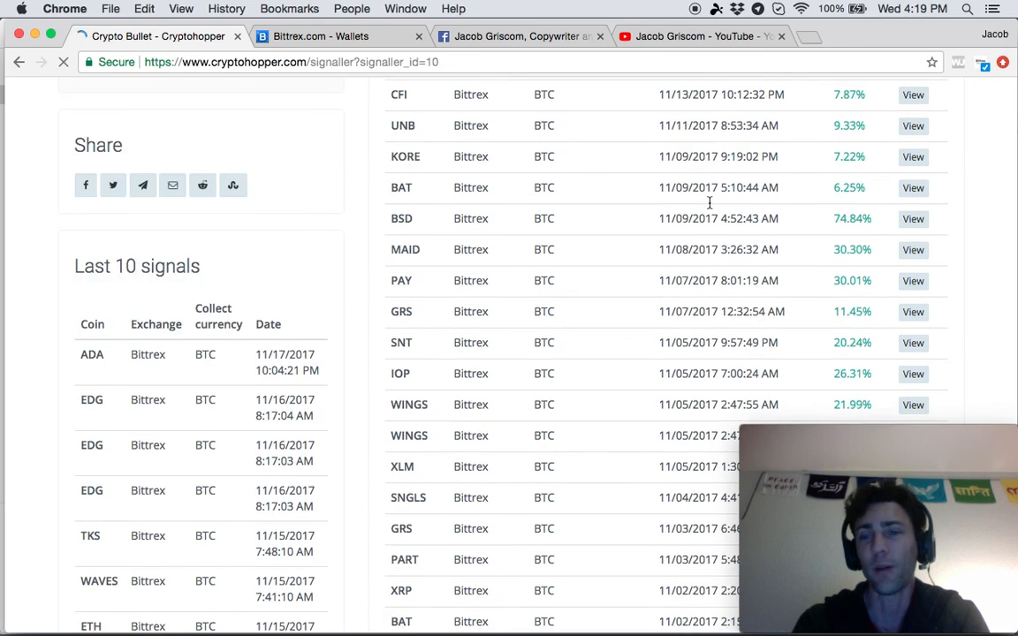
scroll(712, 232, "down", 1)
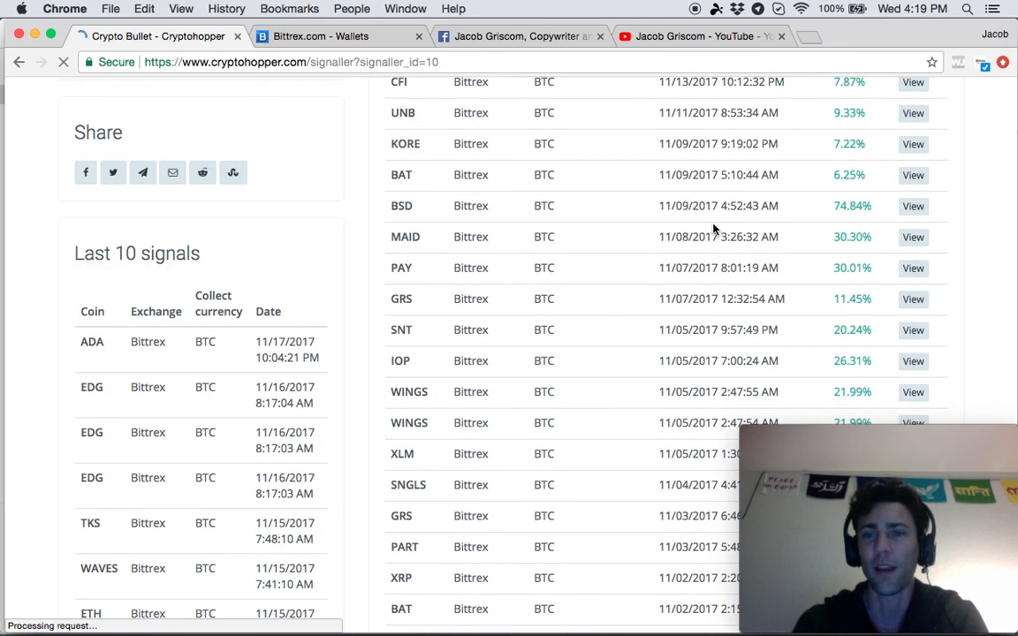
scroll(714, 229, "down", 1)
scroll(689, 176, "down", 1)
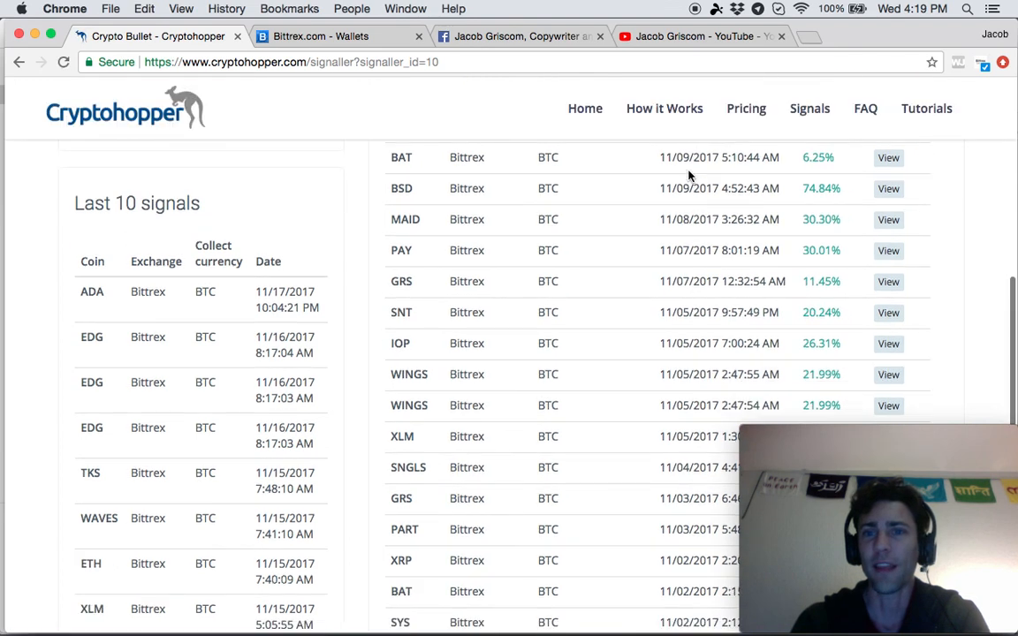
scroll(685, 216, "down", 3)
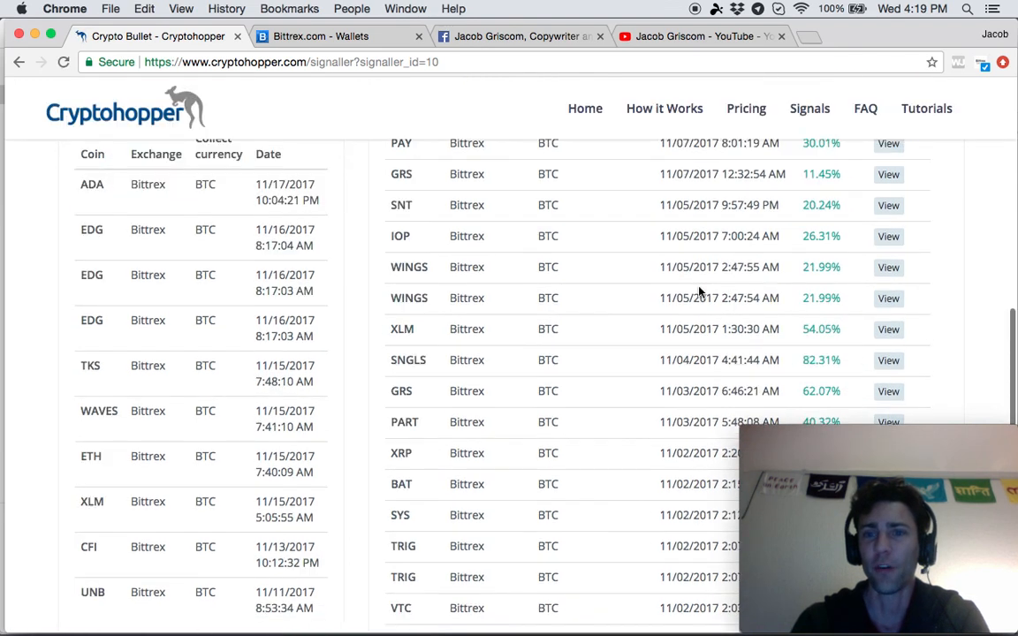
scroll(699, 292, "down", 1)
scroll(700, 286, "down", 2)
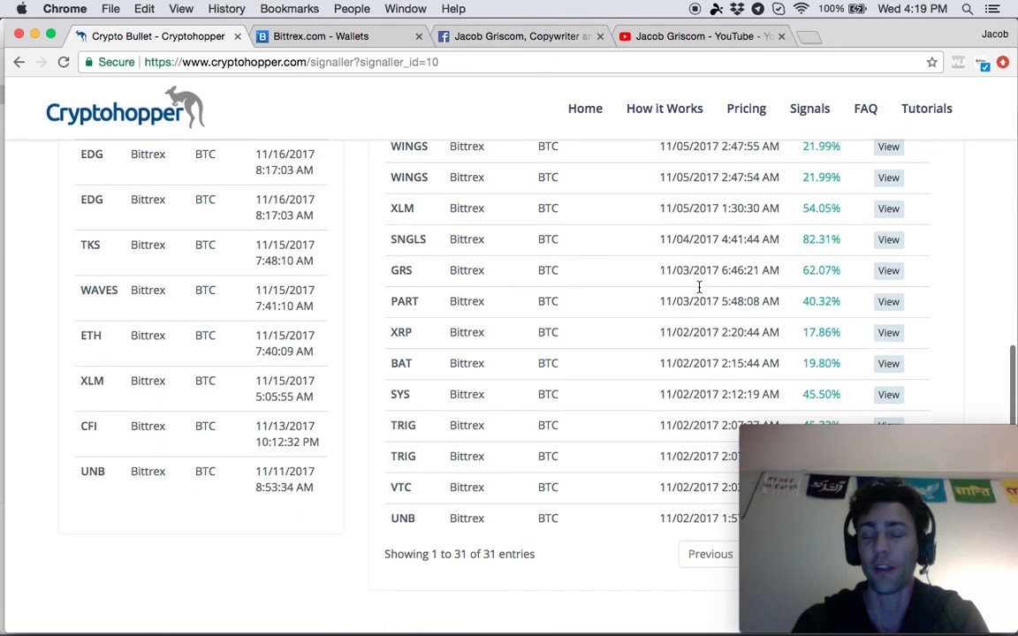
scroll(699, 286, "down", 2)
scroll(700, 286, "up", 15)
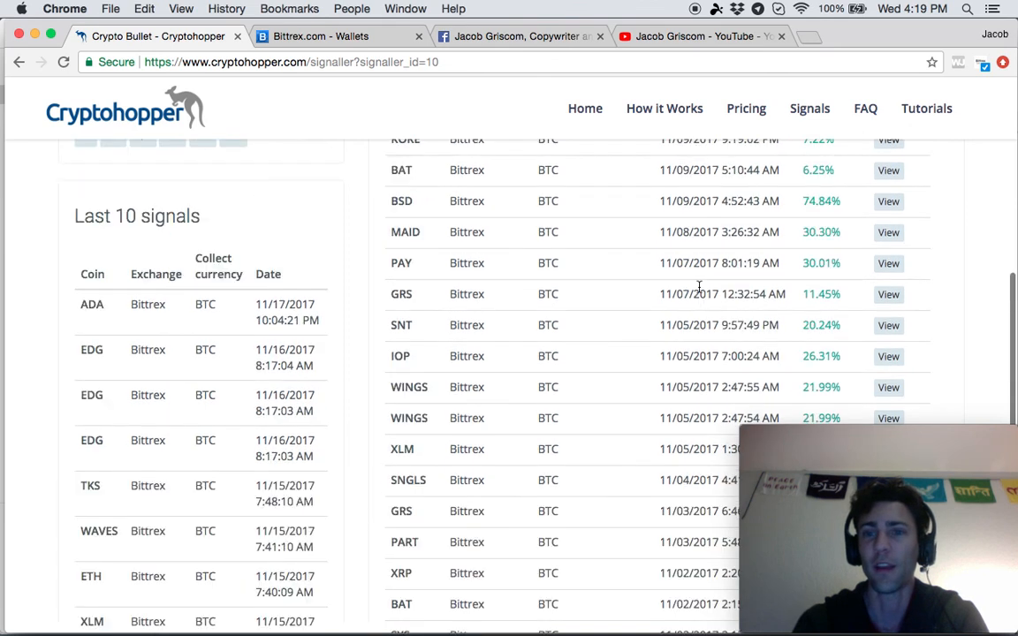
scroll(699, 286, "up", 10)
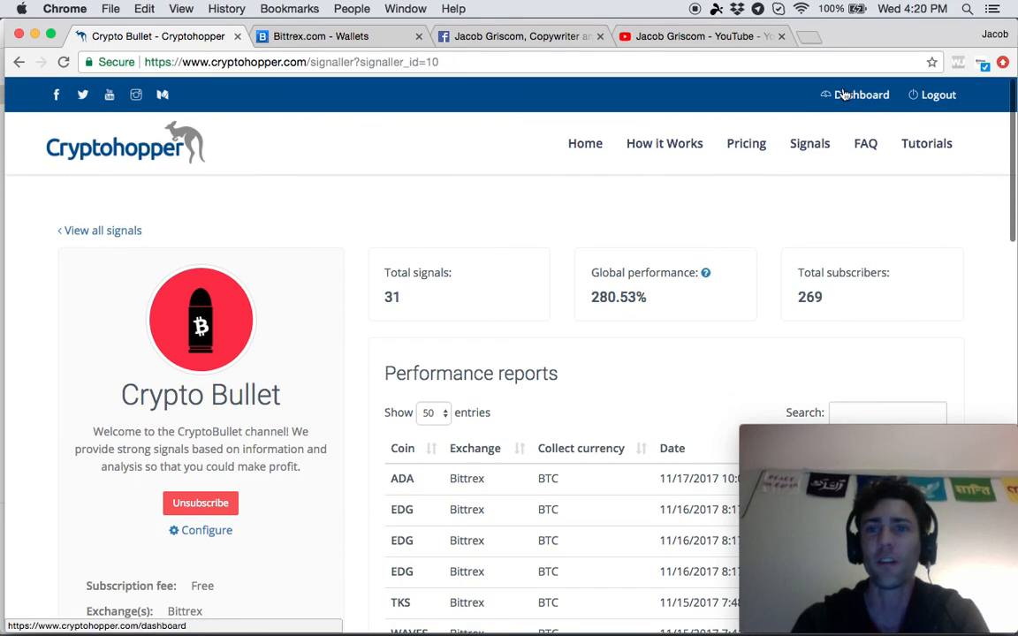
left_click(838, 99)
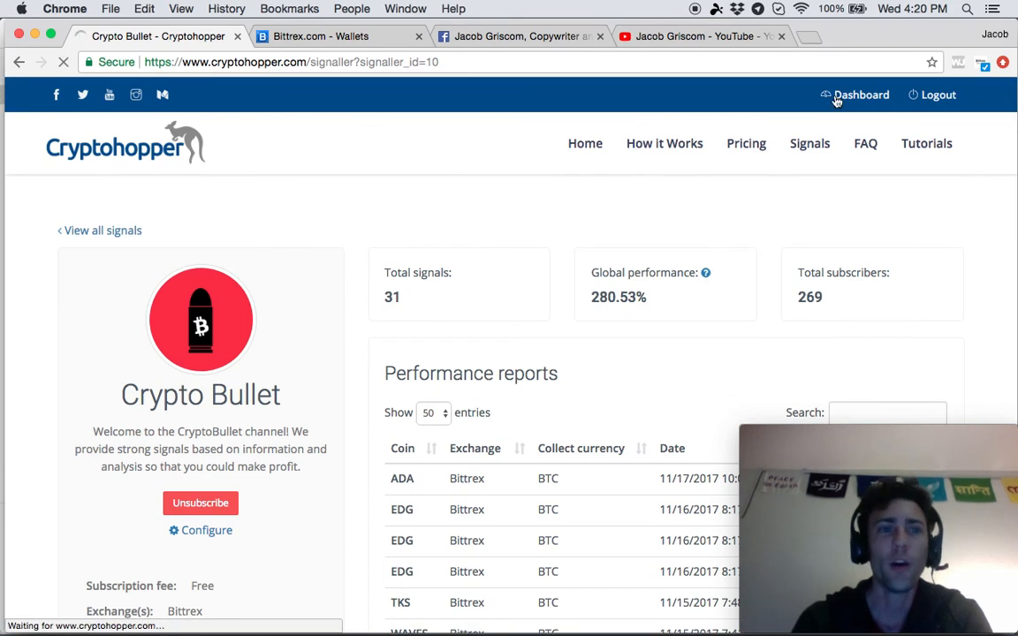